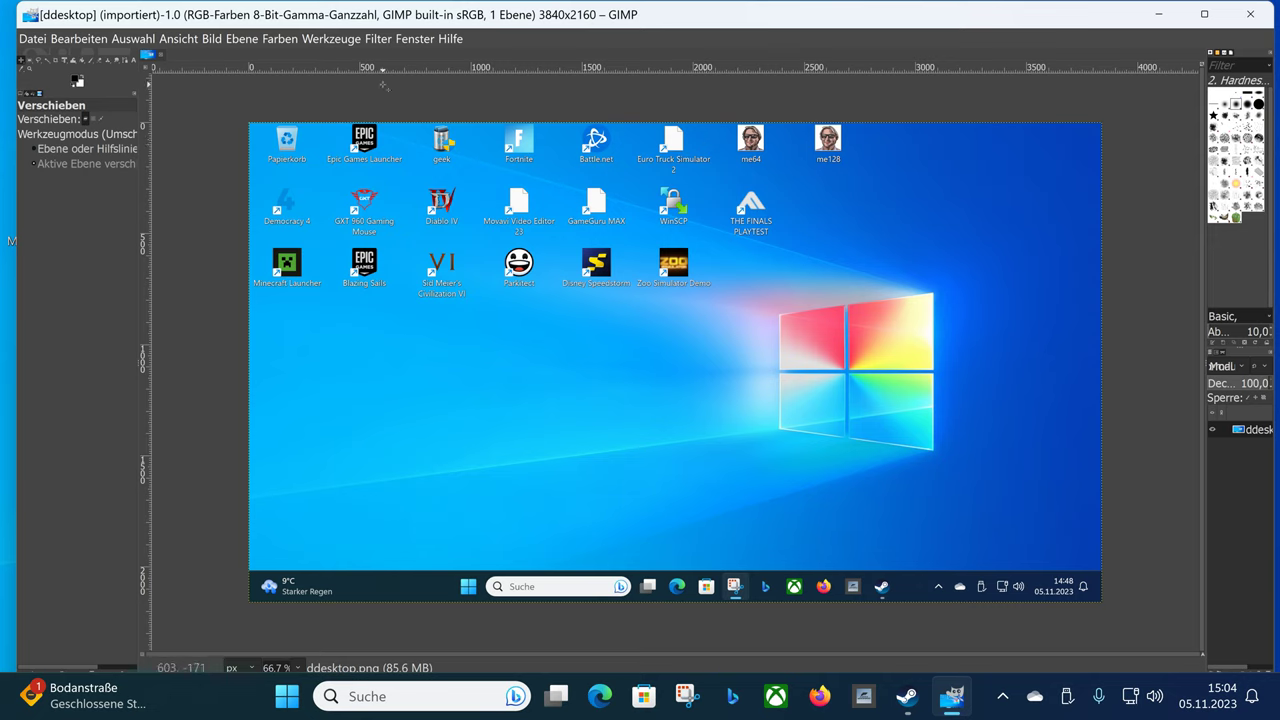
Open me64.png as a new layer over the desktop screenshot and move the portrait to the empty area above the Windows logo.
left_click(40, 40)
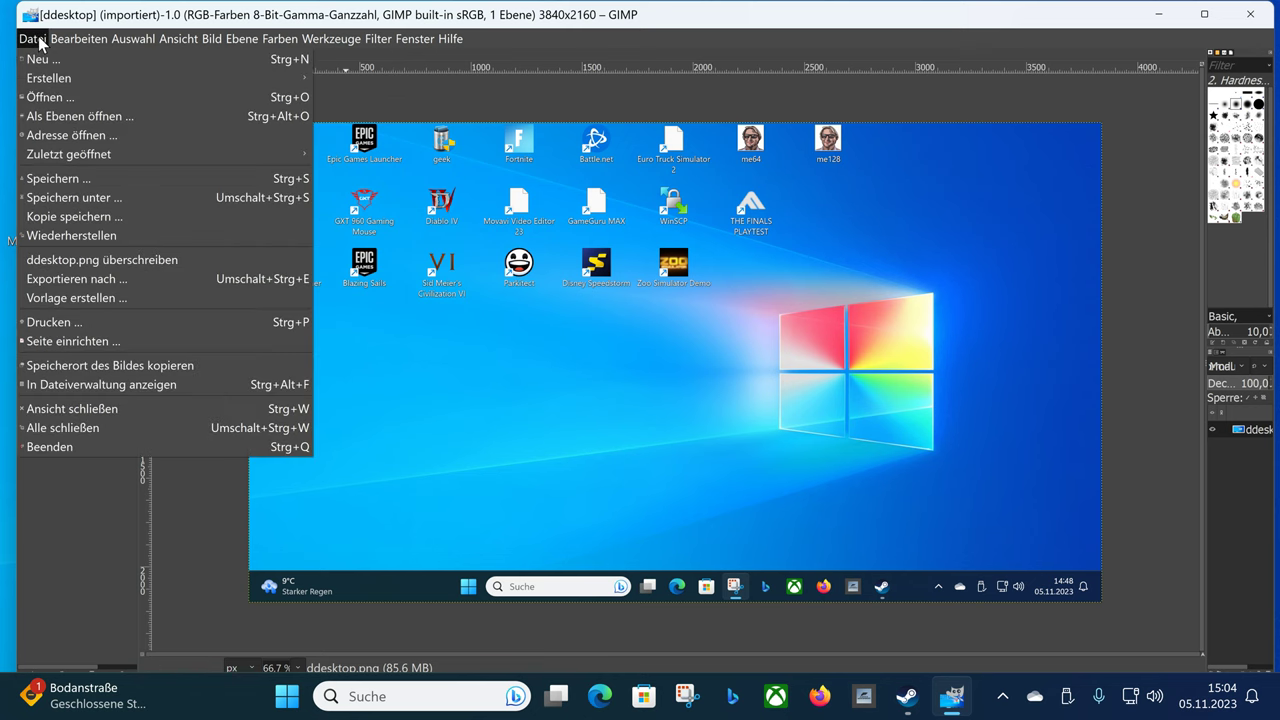
left_click(108, 115)
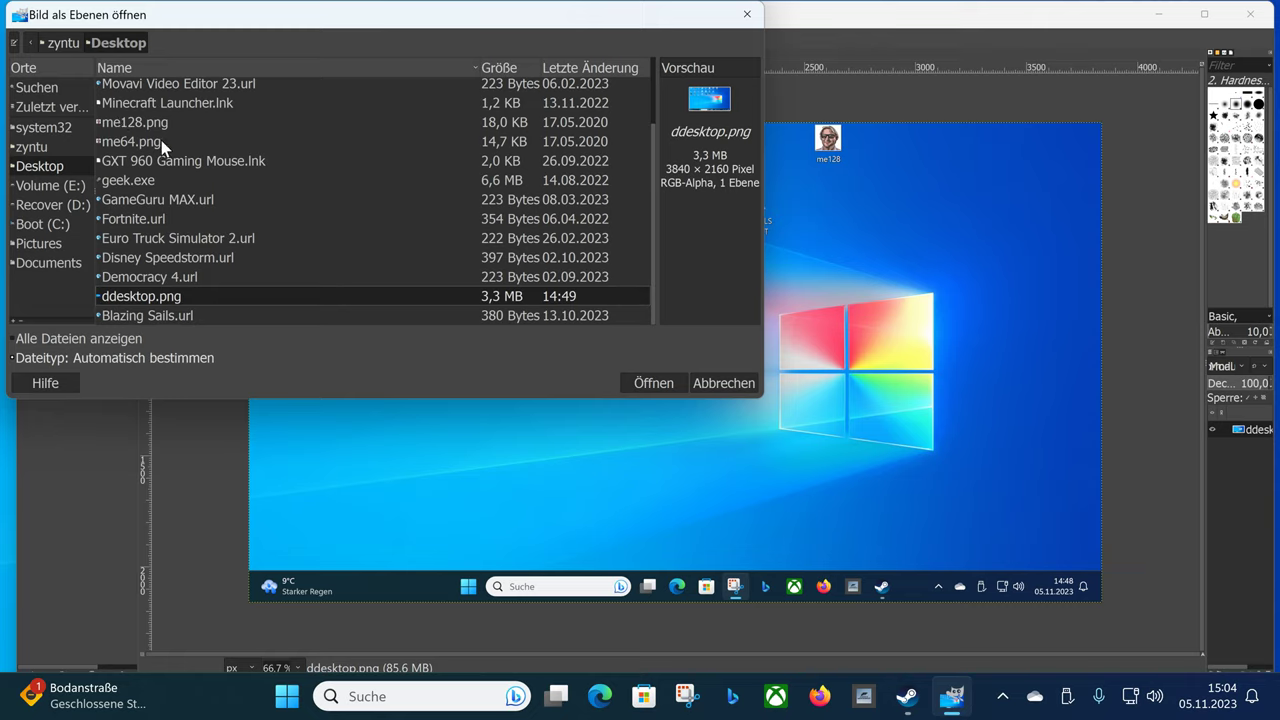
double_click(161, 140)
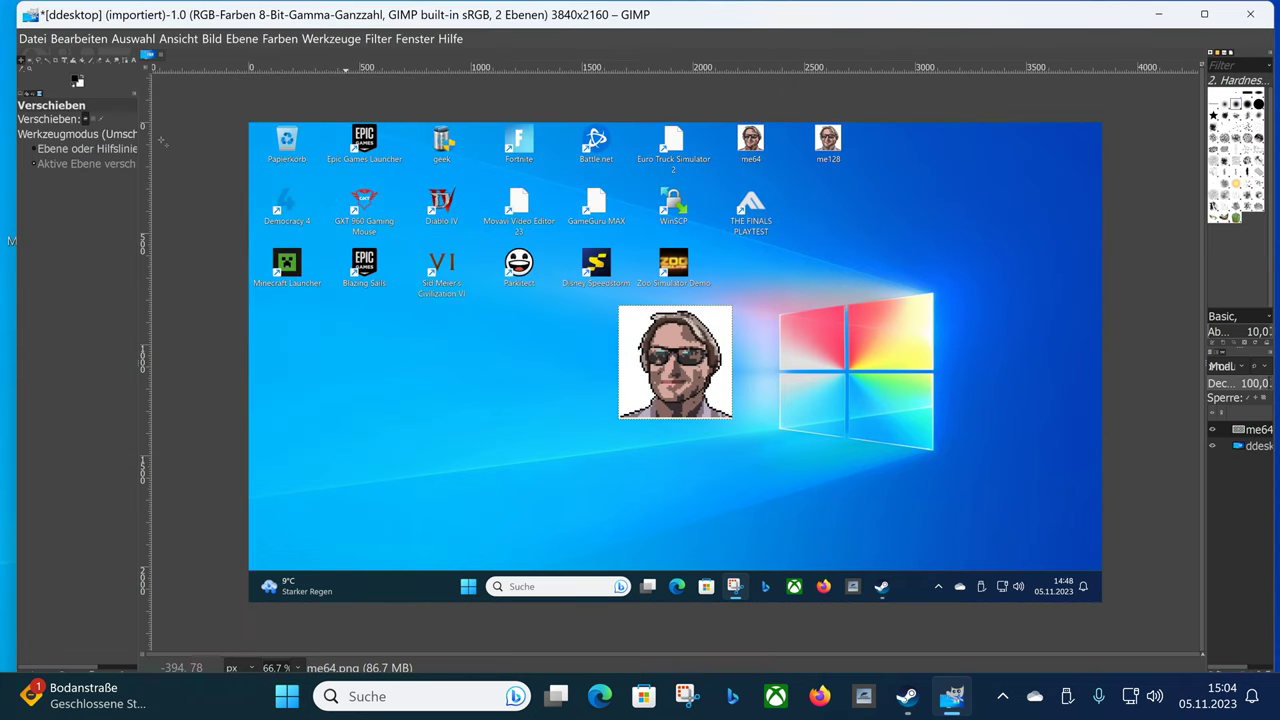
left_click_drag(638, 380, 941, 249)
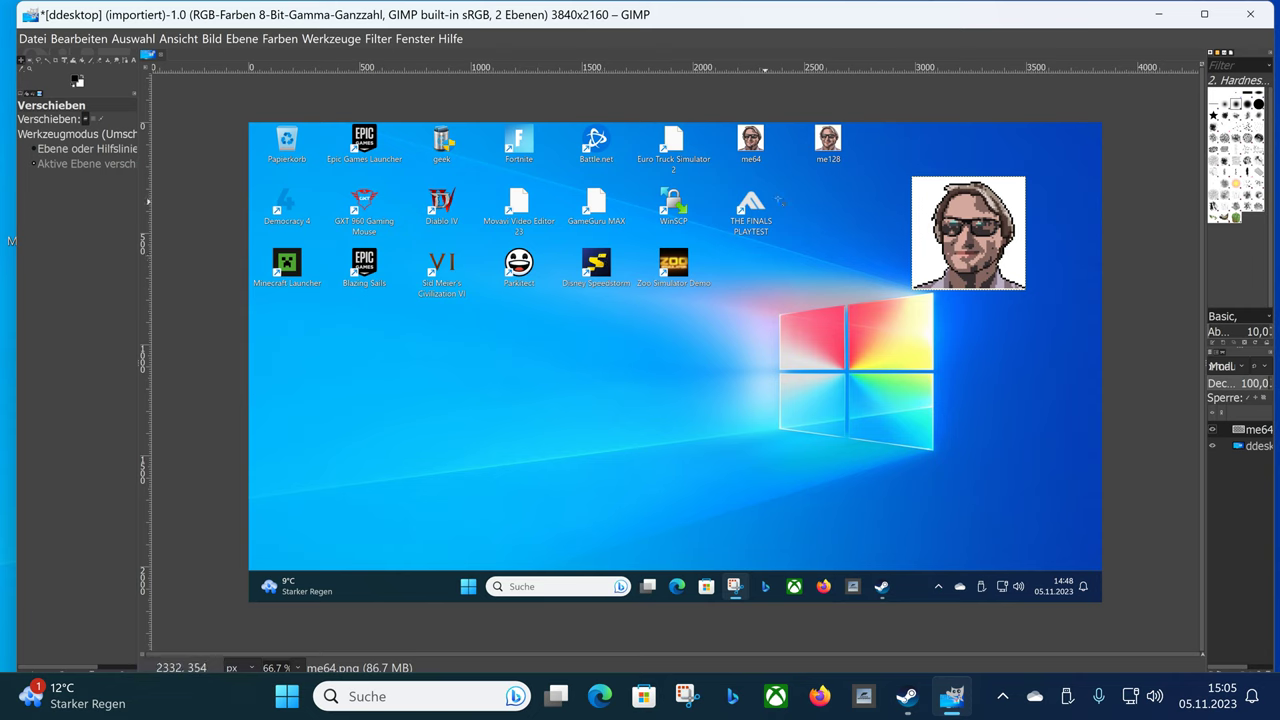
Quit GIMP discarding the unsaved changes, and open the ddesktop image from the desktop in Paint.
left_click(1249, 12)
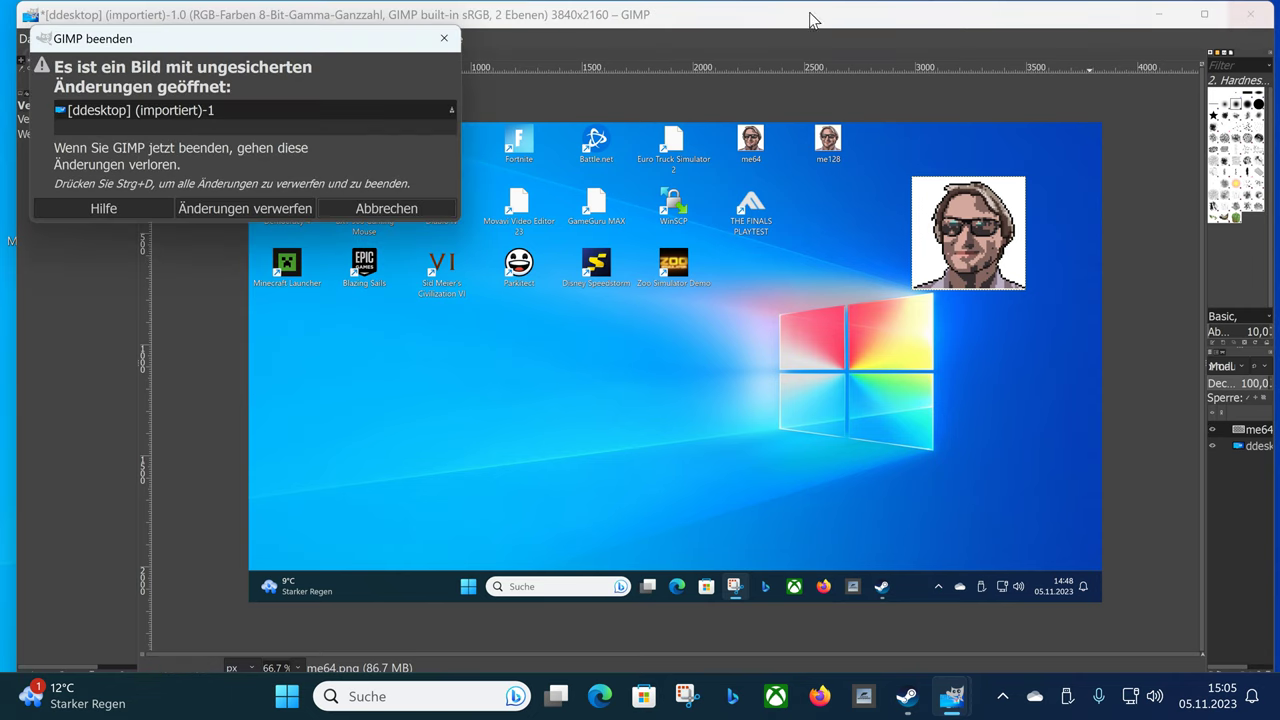
left_click(286, 213)
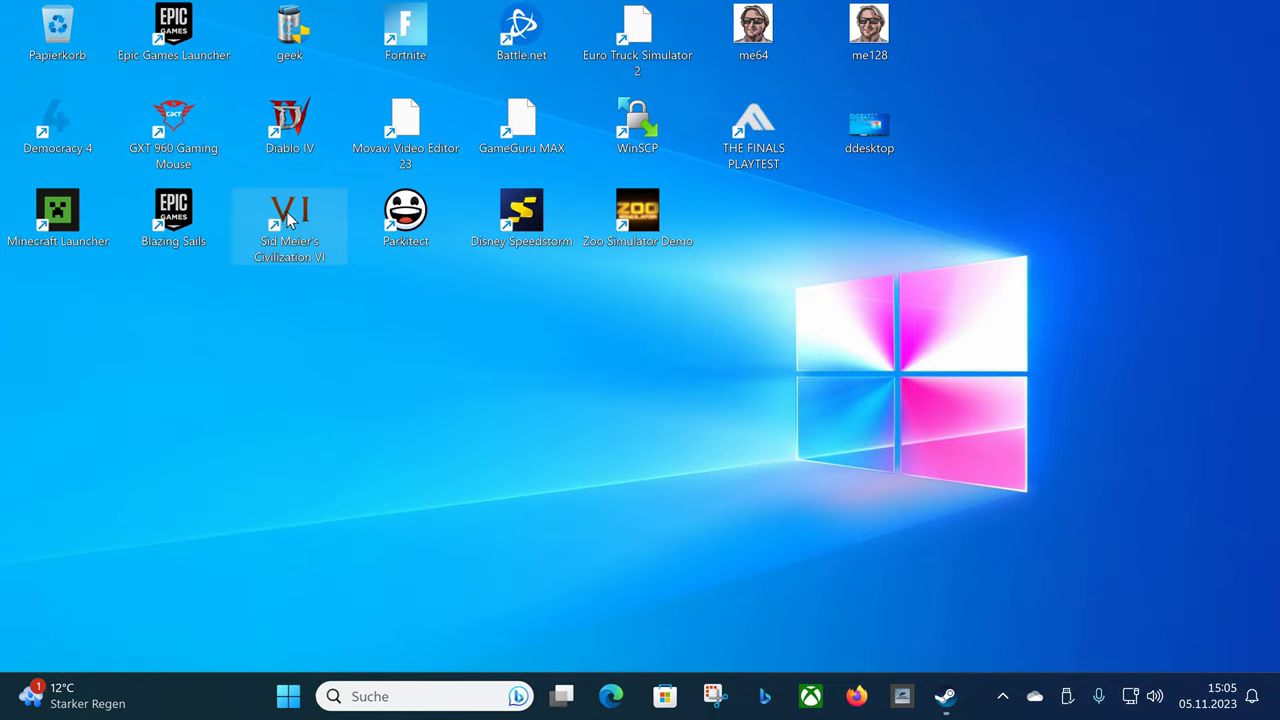
right_click(849, 116)
mouse_move(925, 221)
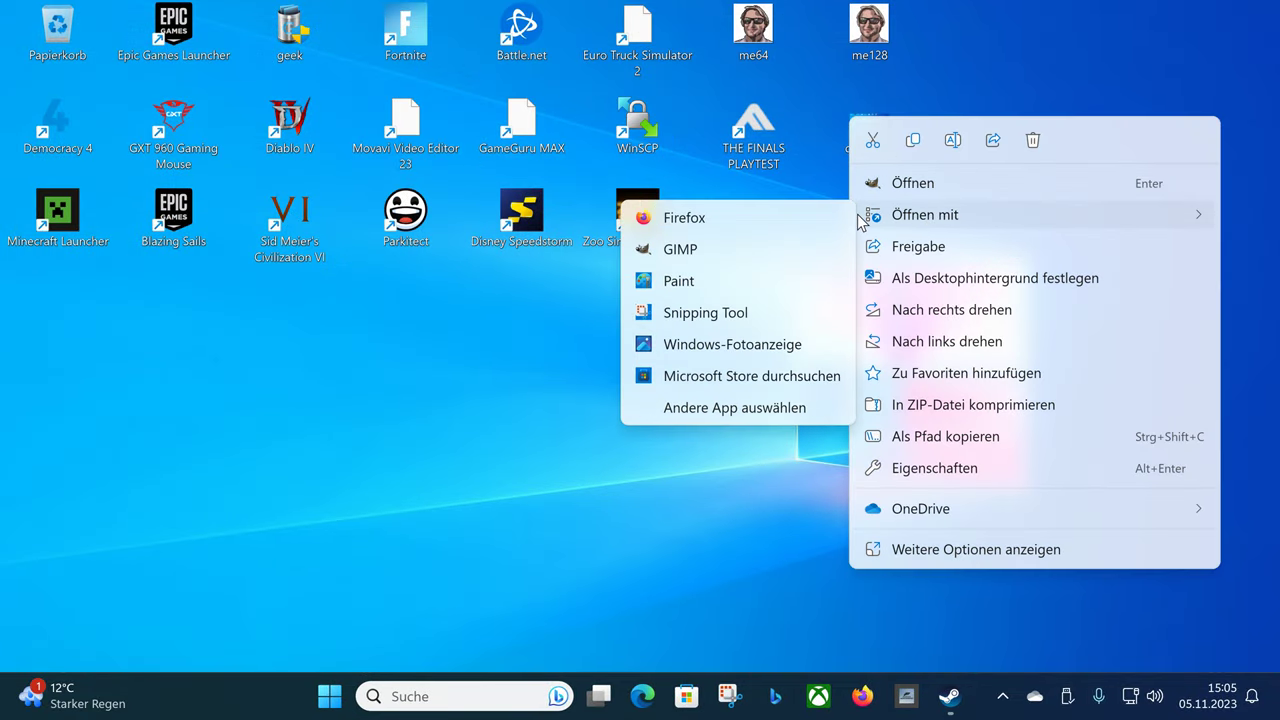
left_click(678, 280)
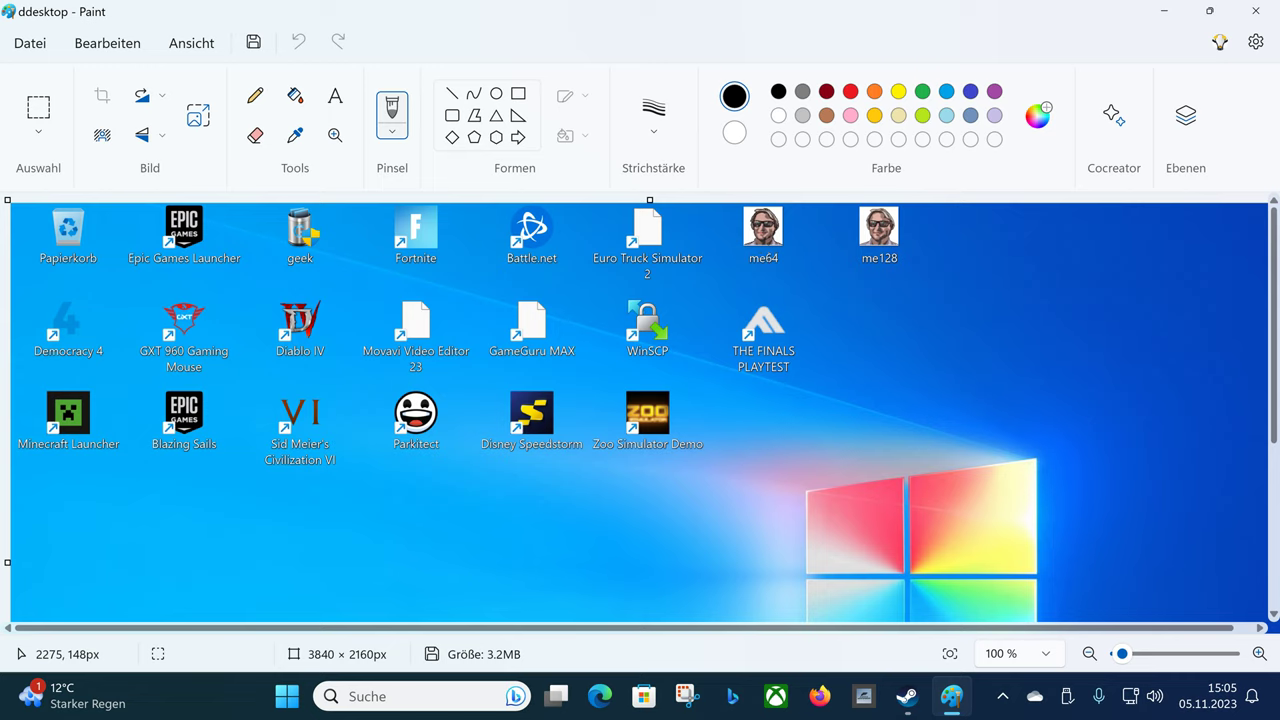
left_click(1165, 16)
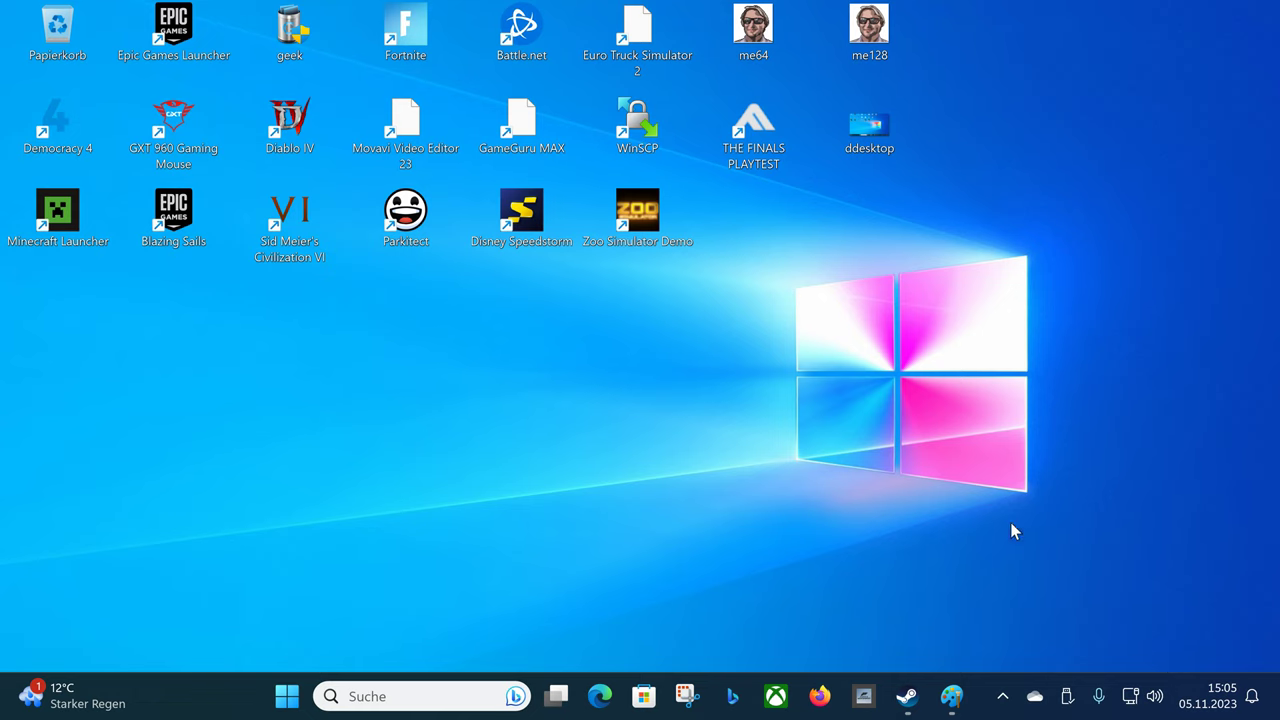
key("alt+Tab")
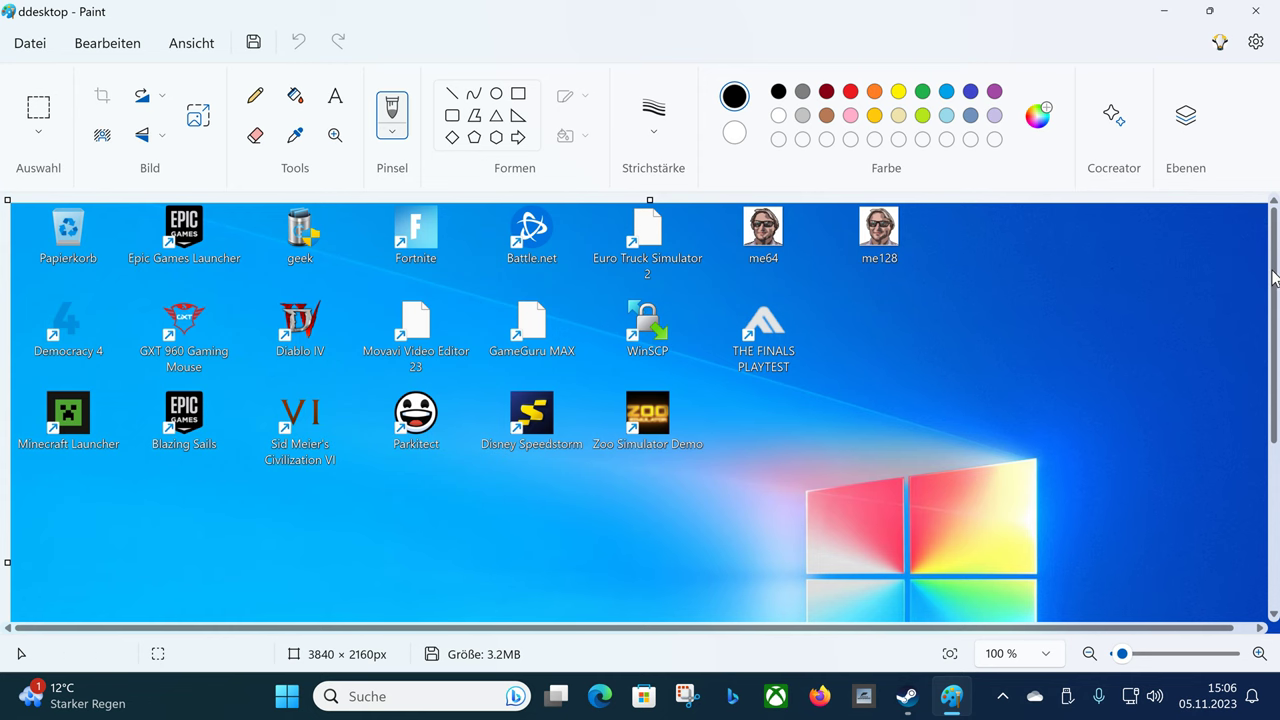
scroll(1274, 278, "down", 1)
scroll(1274, 278, "up", 1)
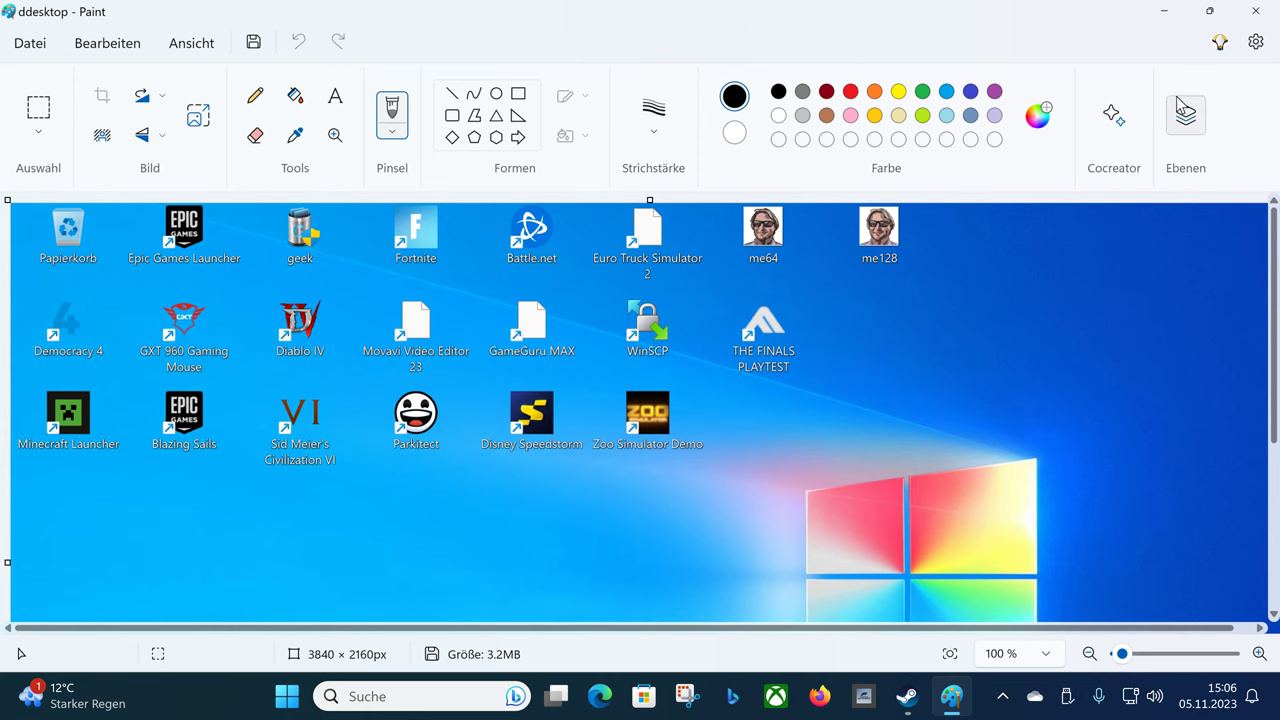
Read the Cocreator introduction in Paint and display the image's layers.
left_click(1112, 118)
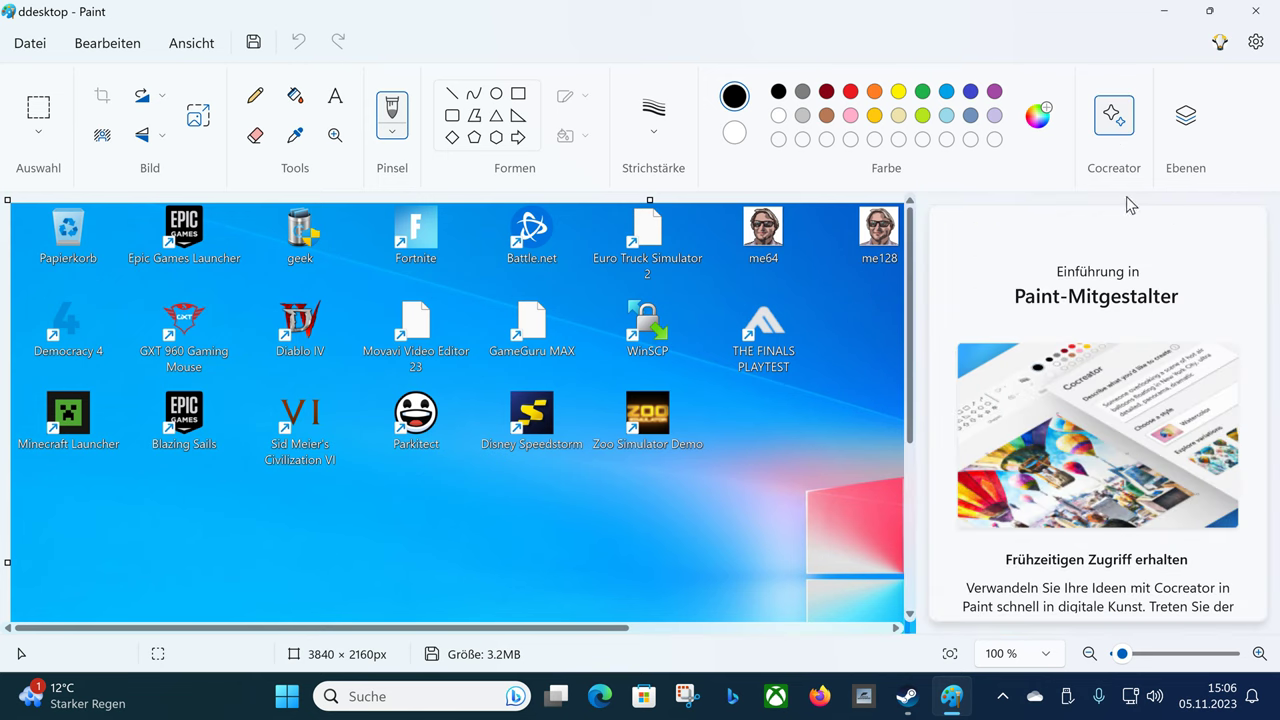
scroll(1124, 280, "down", 2)
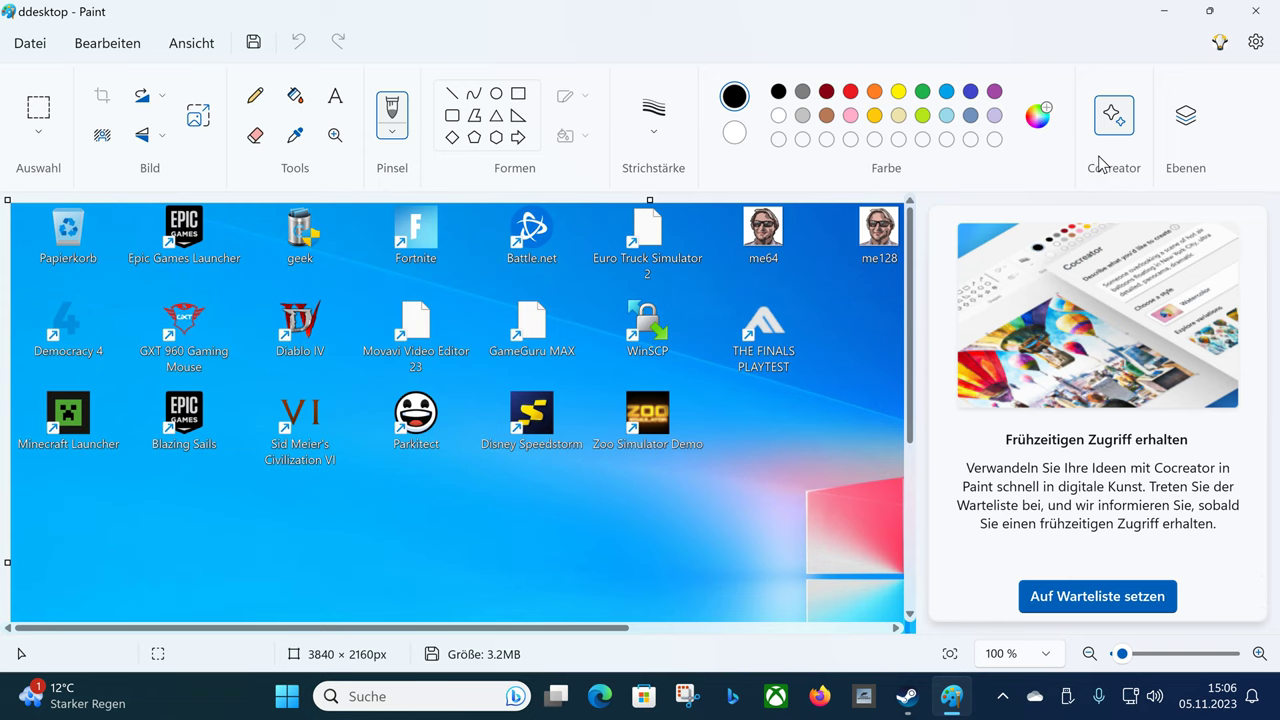
left_click(1186, 145)
left_click(1133, 131)
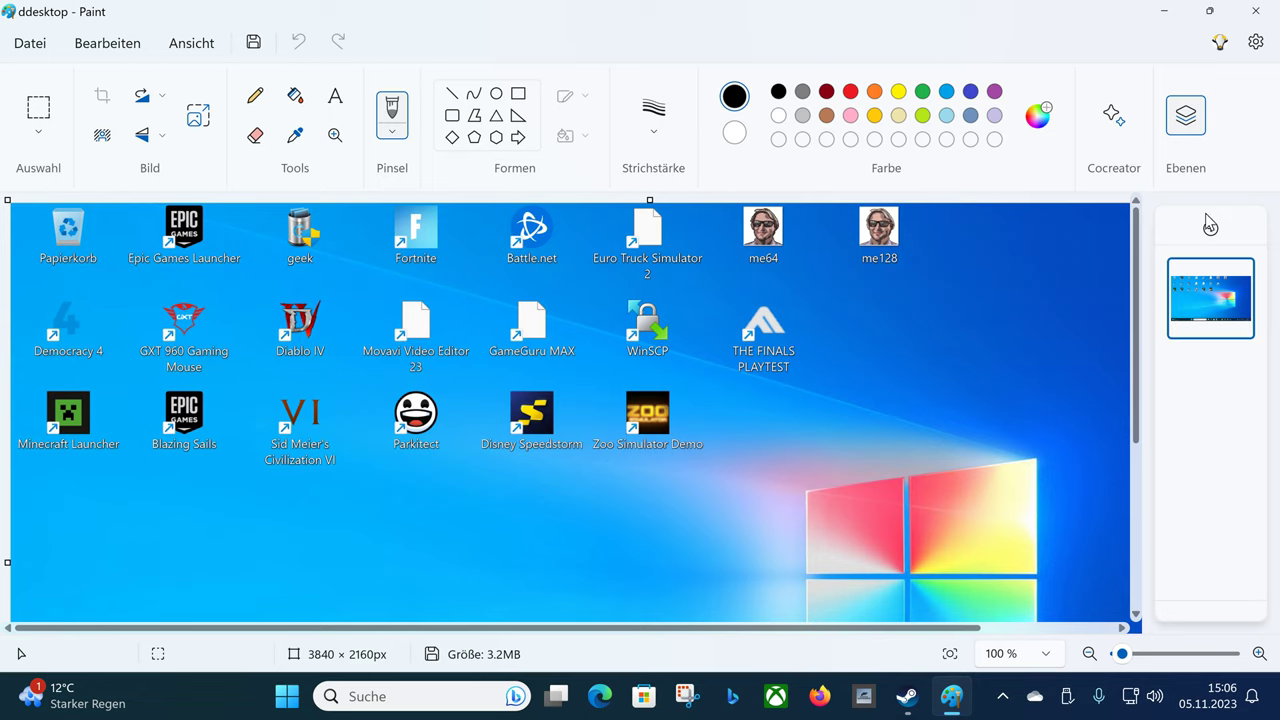
left_click(1188, 122)
left_click(1188, 124)
Import the me64 portrait from the Desktop folder into the canvas and move it onto the upper-left part of the Windows logo.
left_click(41, 46)
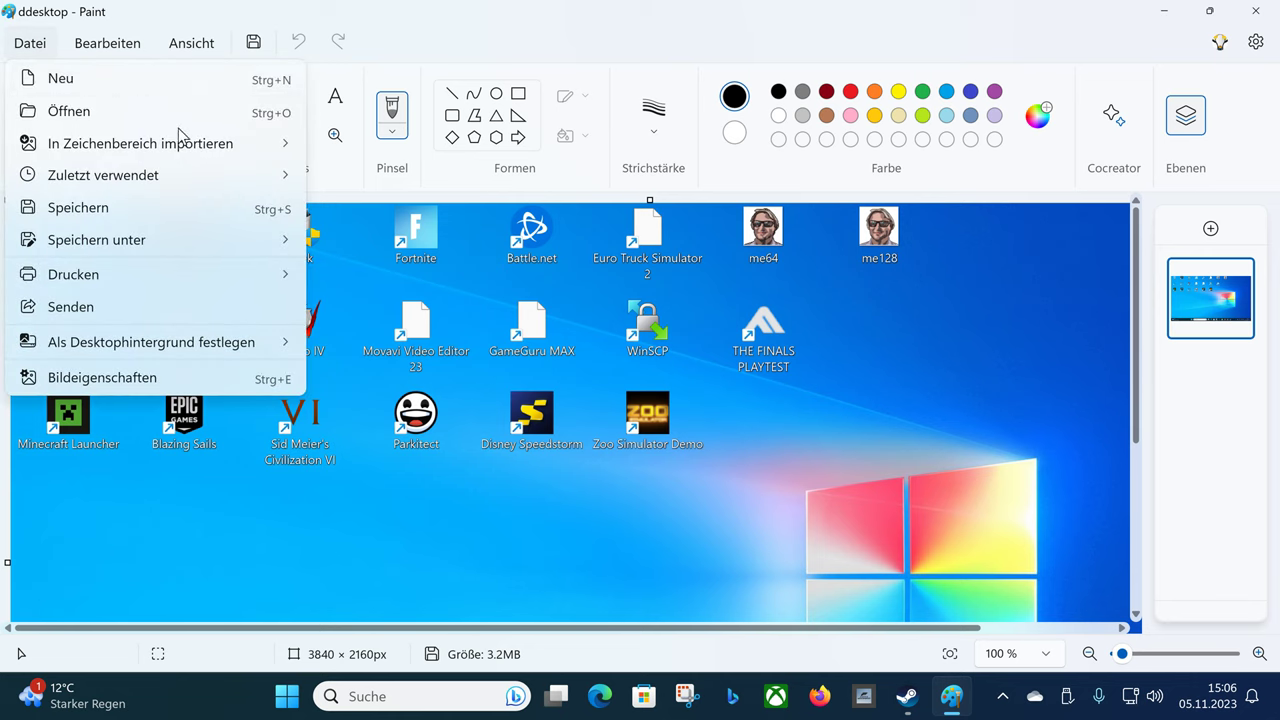
mouse_move(240, 258)
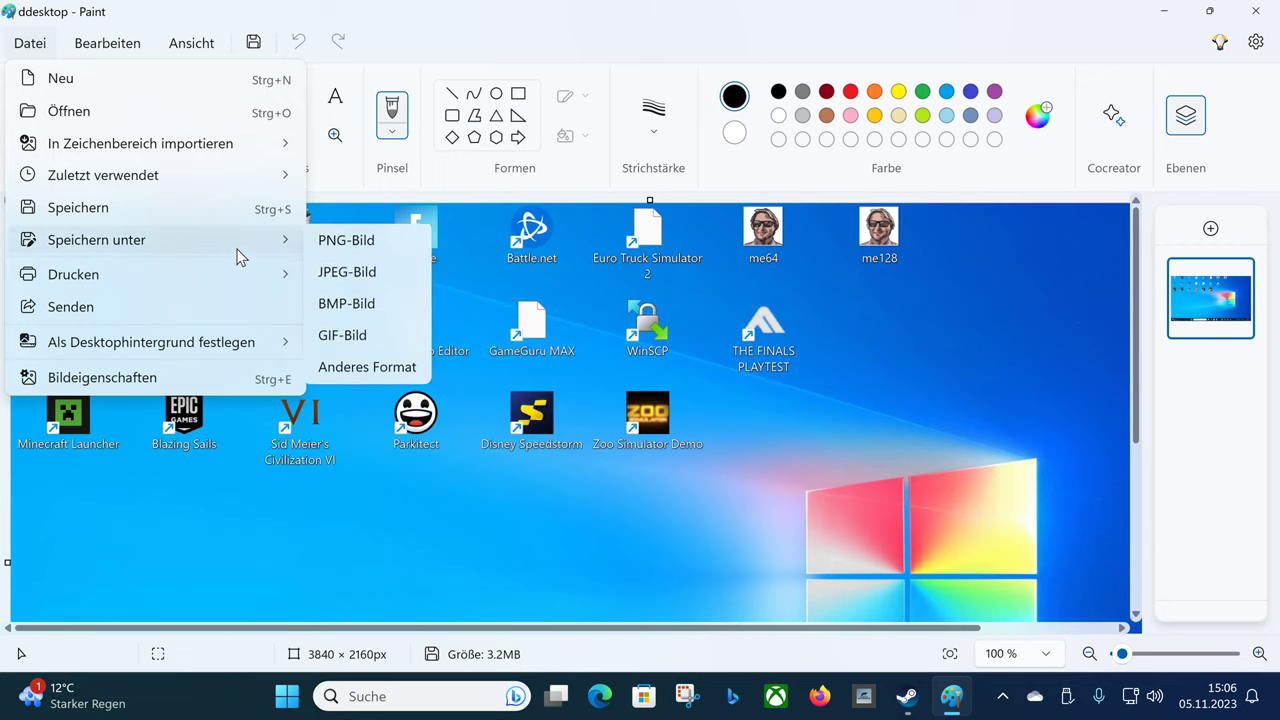
mouse_move(244, 162)
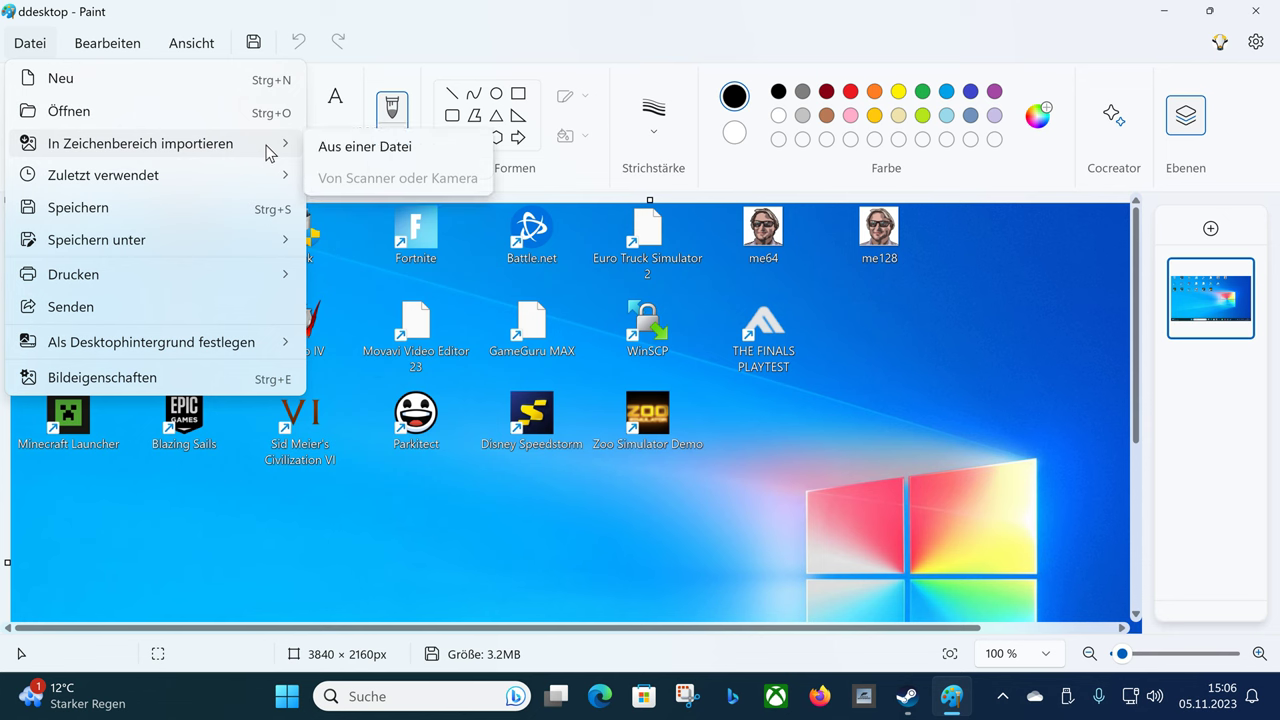
left_click(325, 148)
scroll(730, 260, "down", 1)
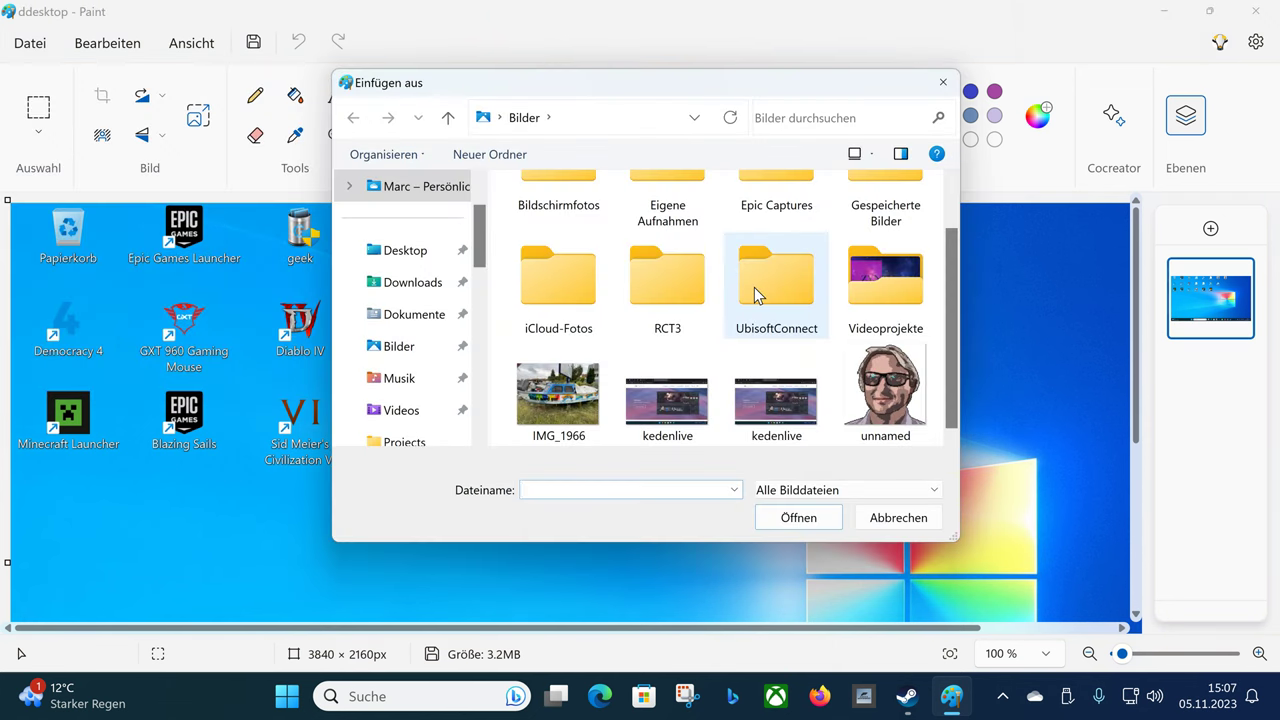
left_click(410, 255)
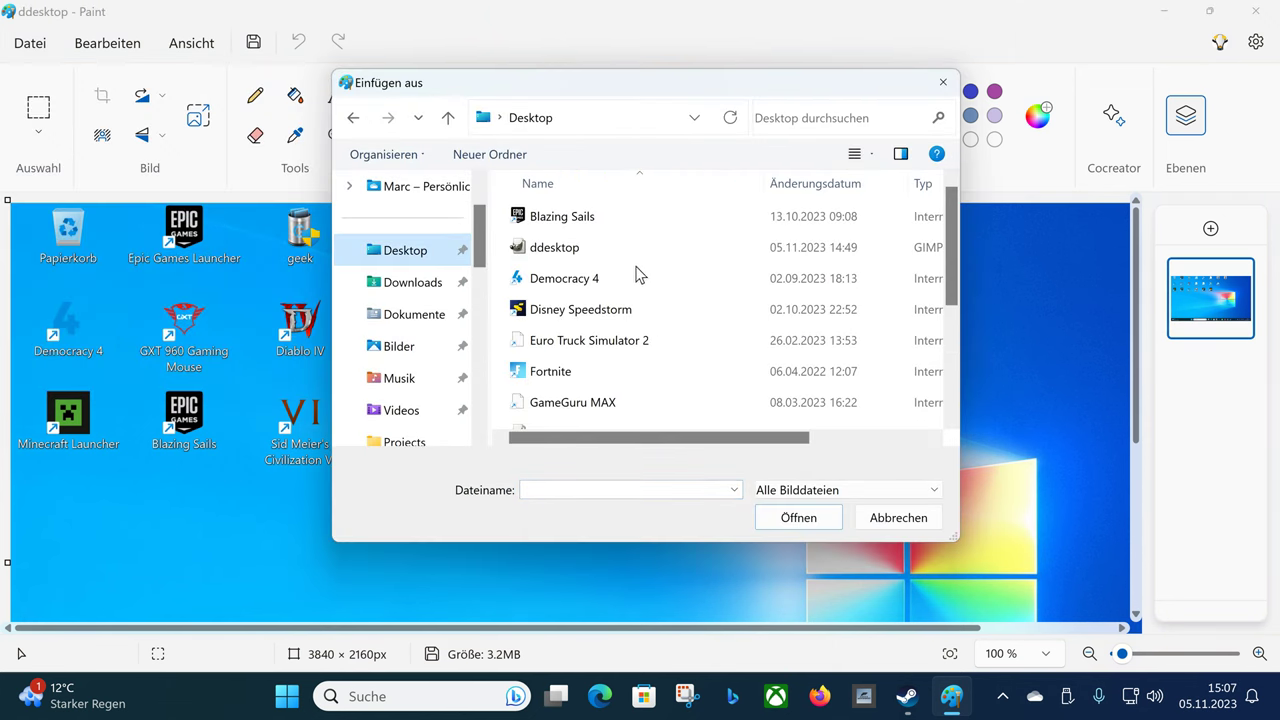
scroll(640, 290, "down", 2)
double_click(567, 237)
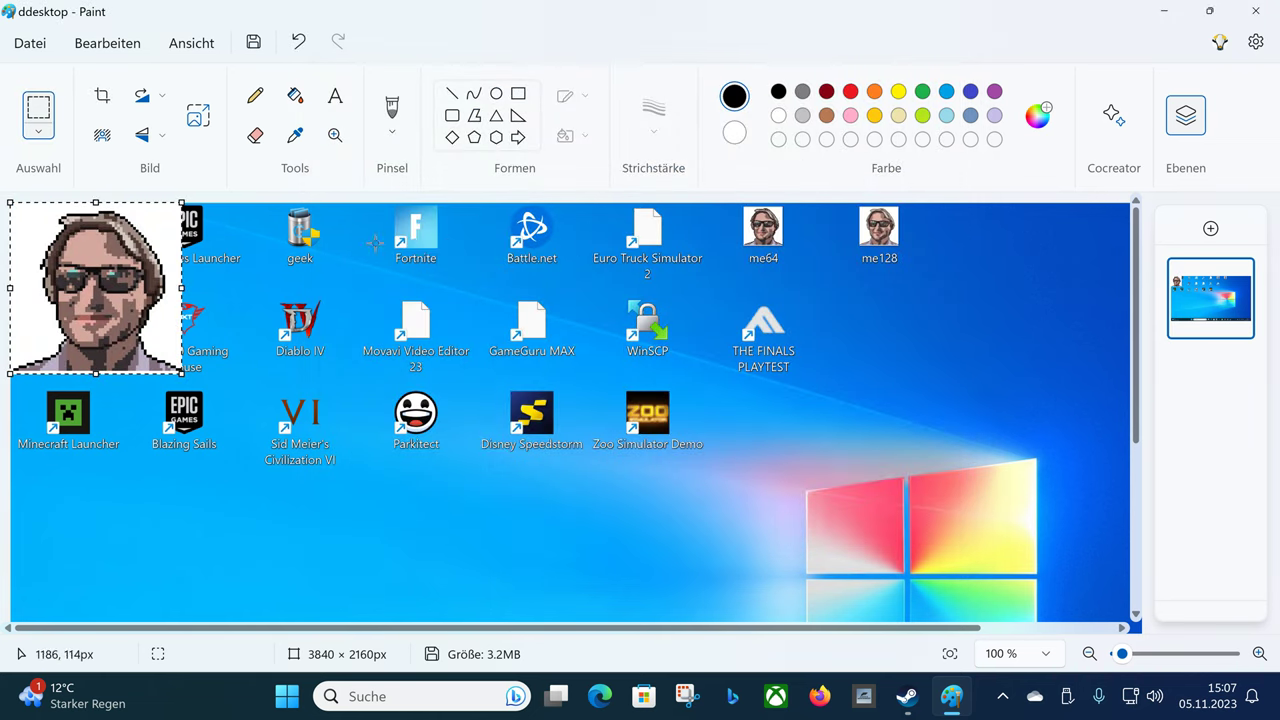
left_click_drag(140, 264, 767, 333)
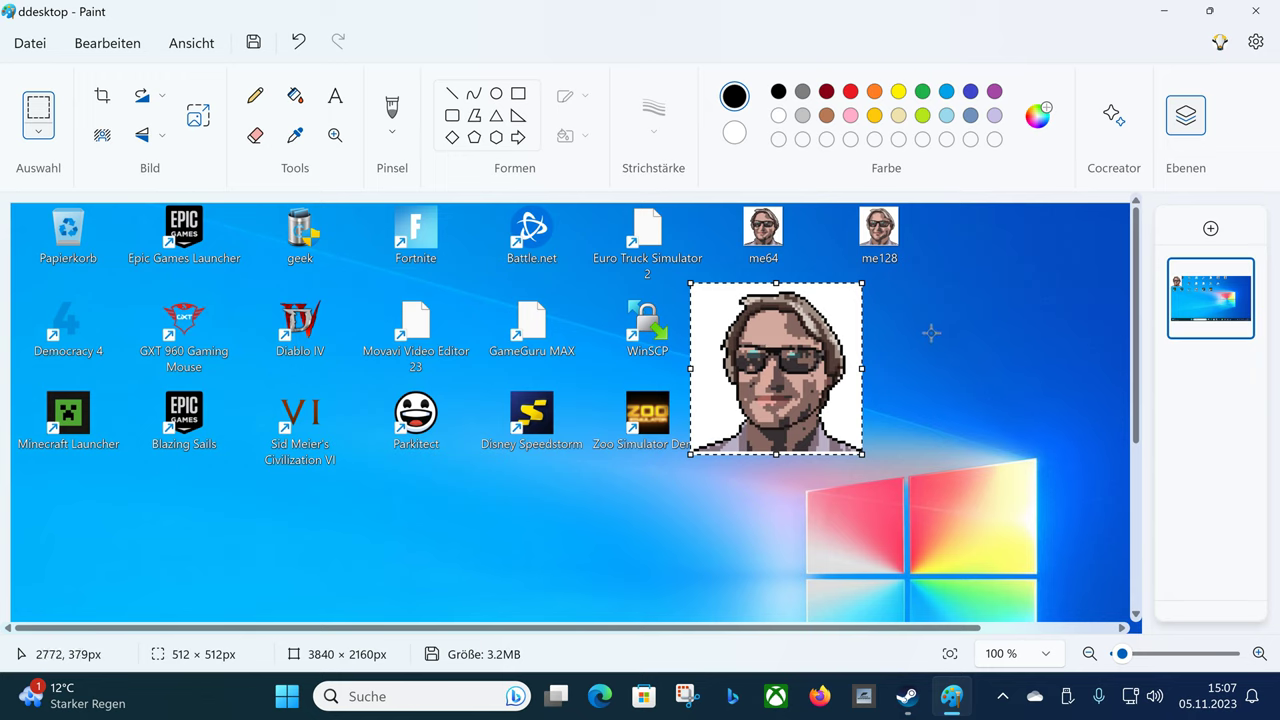
left_click_drag(820, 366, 879, 460)
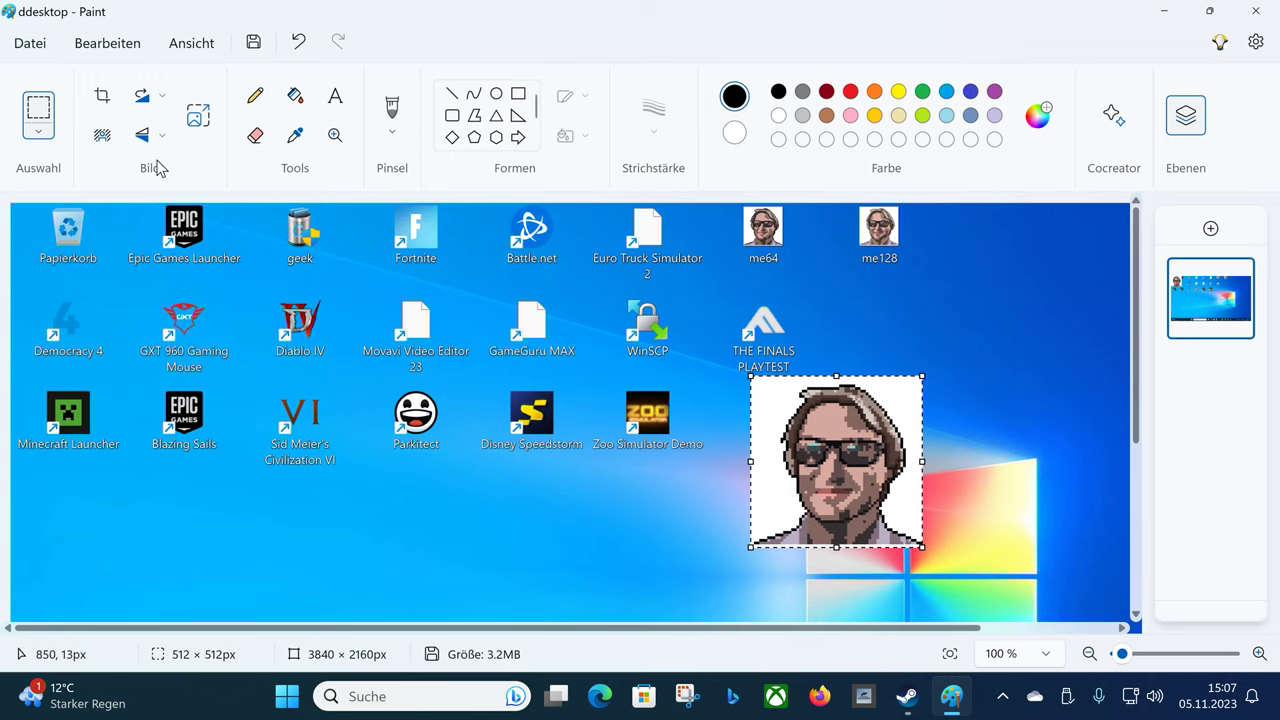
Save the picture to the desktop as a JPEG named ddesktop and move its icon beside Zoo Simulator Demo.
left_click(41, 58)
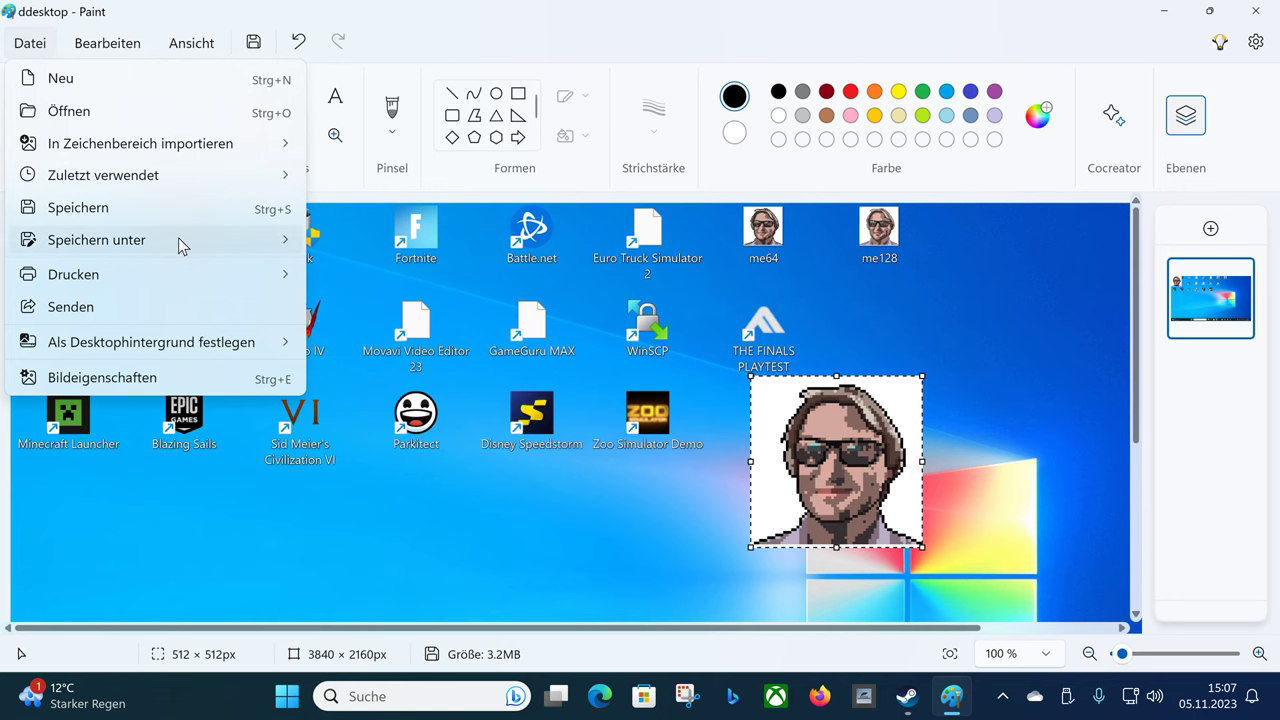
mouse_move(178, 237)
left_click(343, 275)
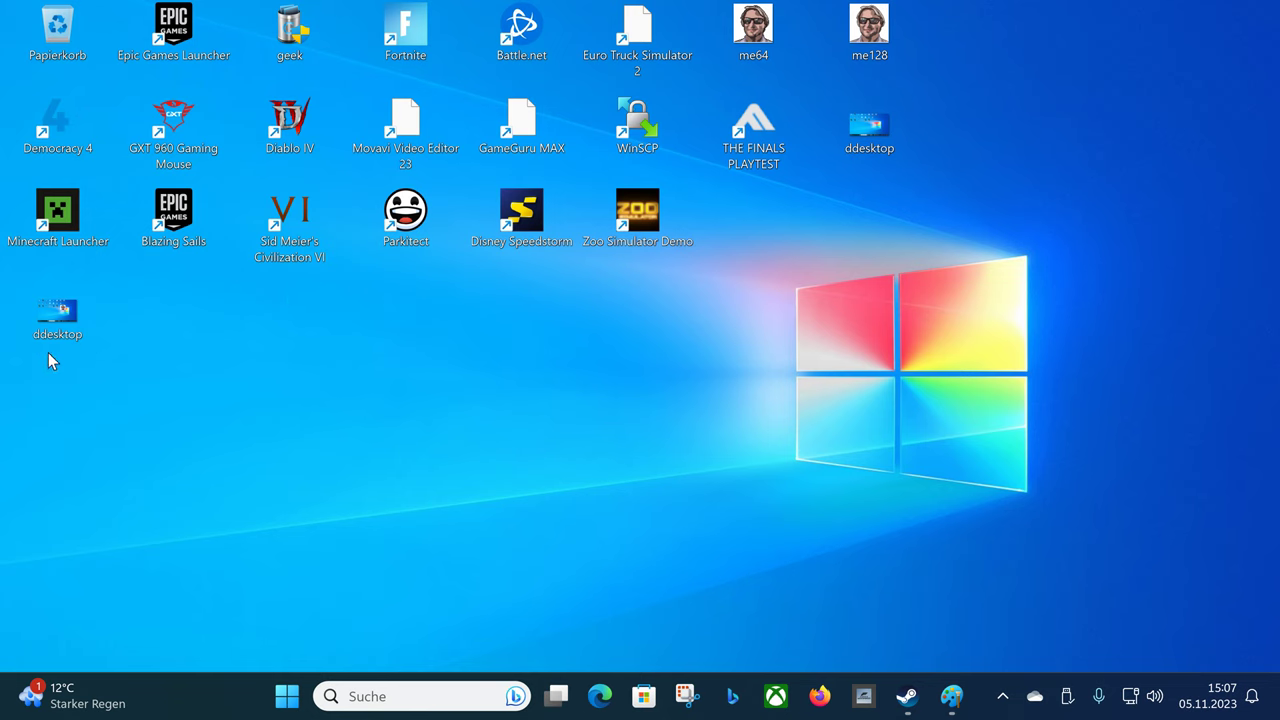
left_click_drag(805, 223, 764, 222)
Check the saved ddesktop JPEG in GIMP and in Windows-Fotoanzeige, closing each viewer again.
double_click(764, 222)
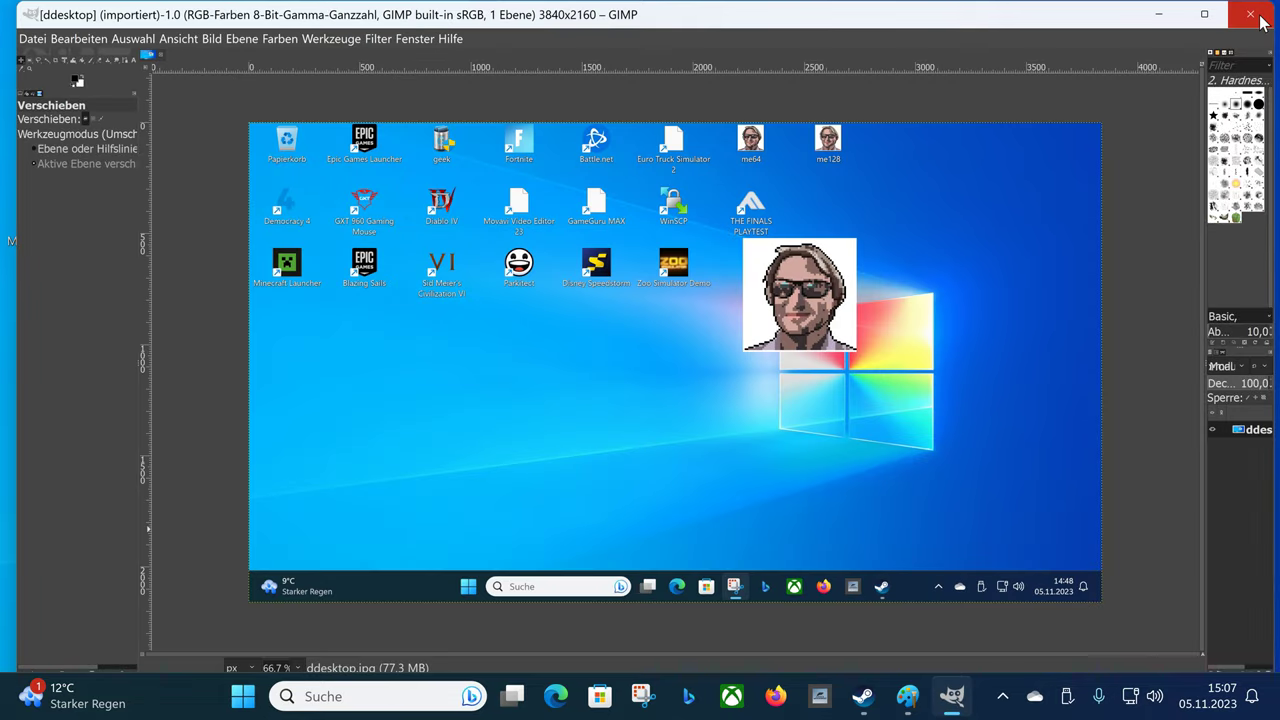
left_click(1159, 14)
right_click(737, 227)
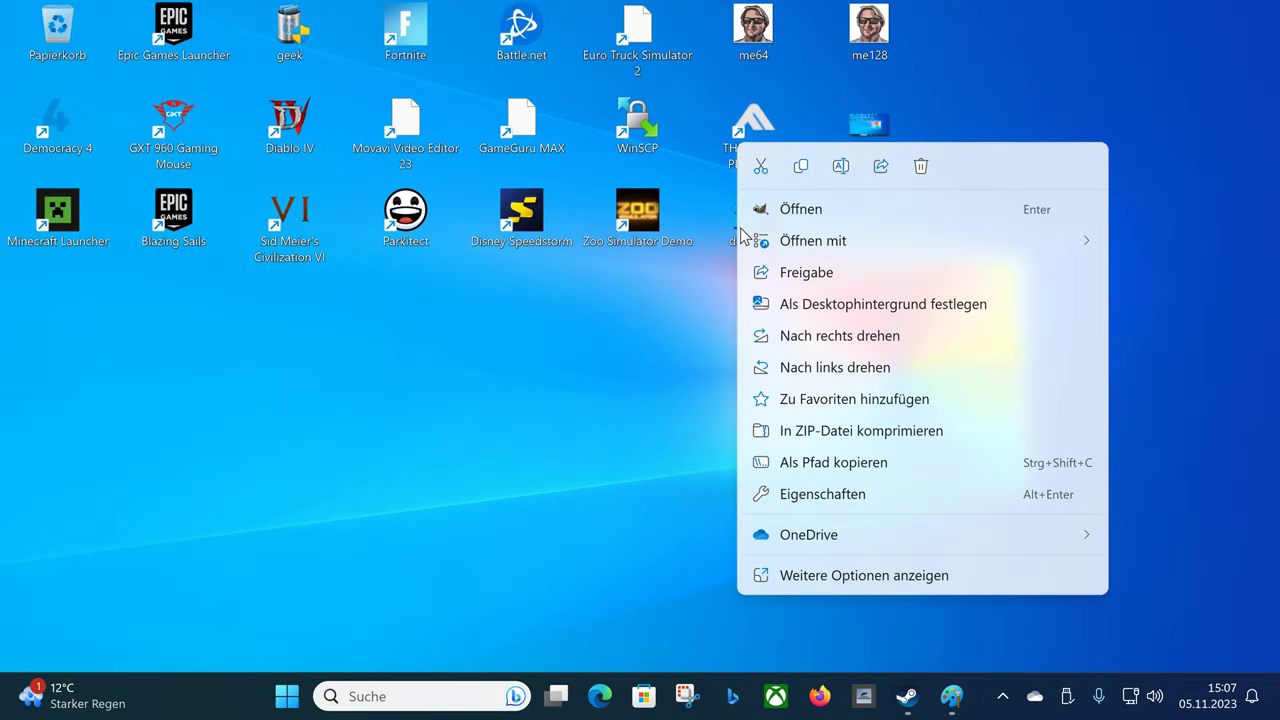
mouse_move(938, 250)
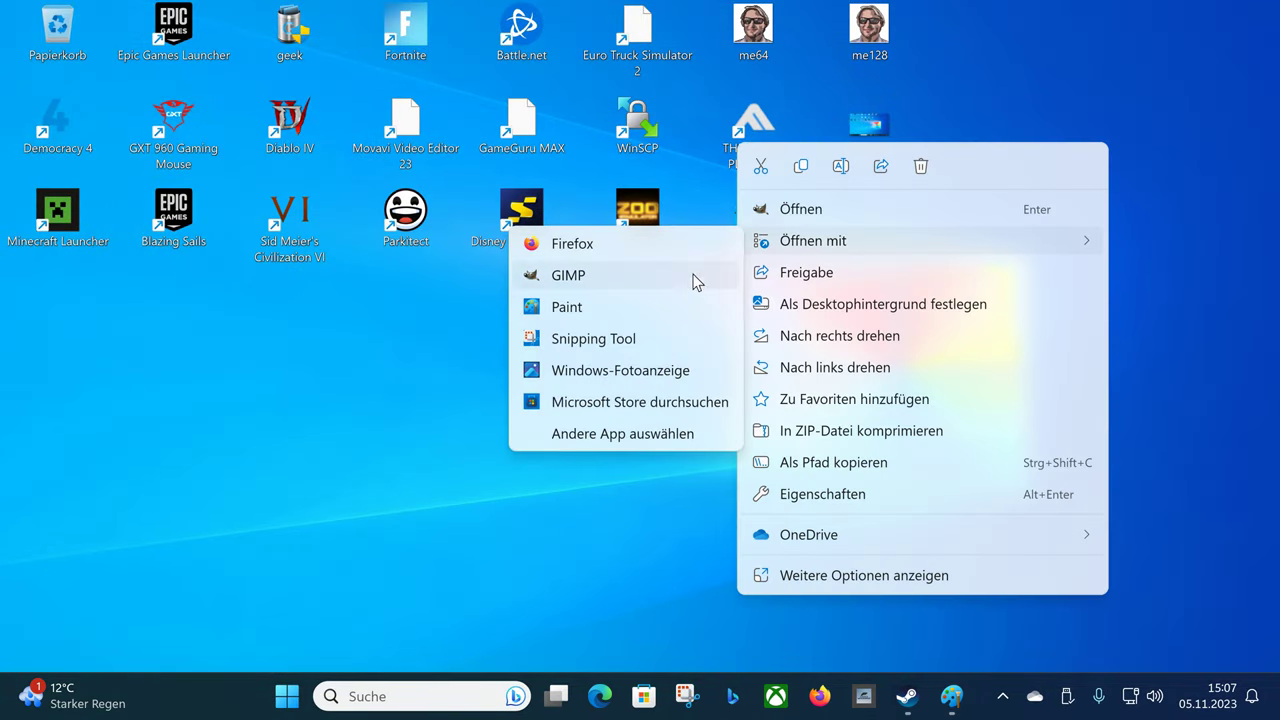
left_click(686, 370)
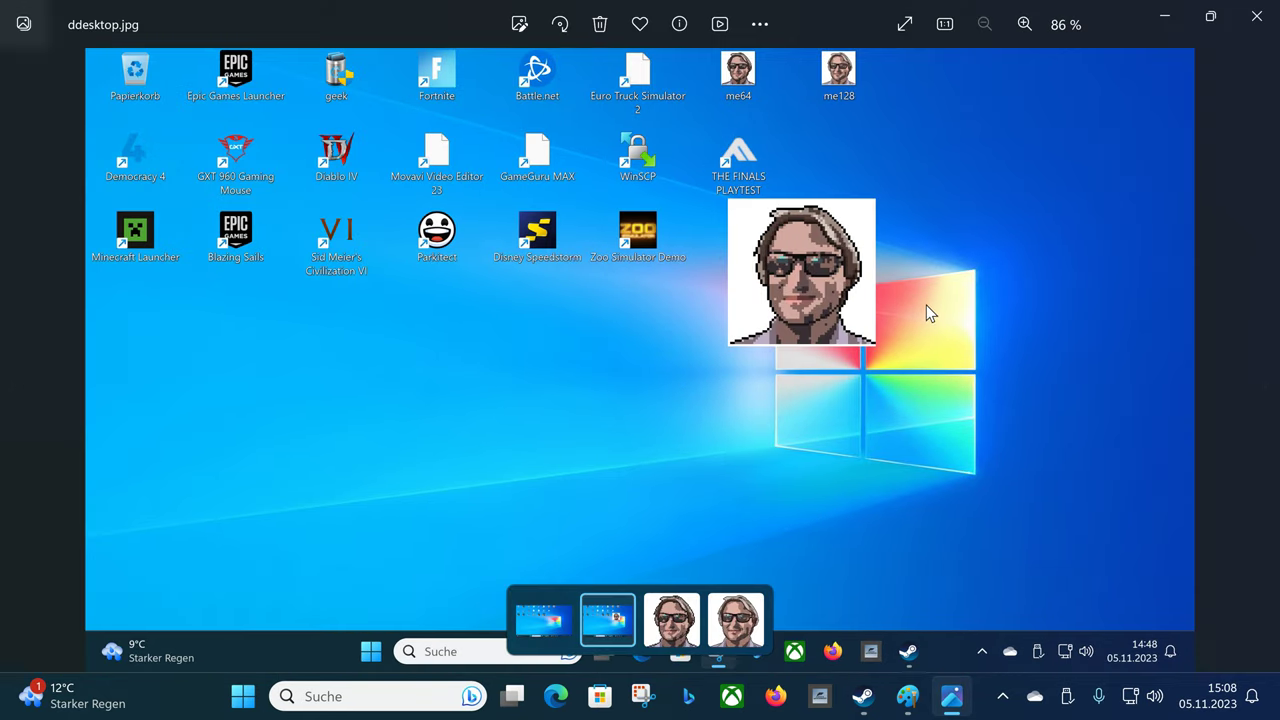
left_click(1257, 14)
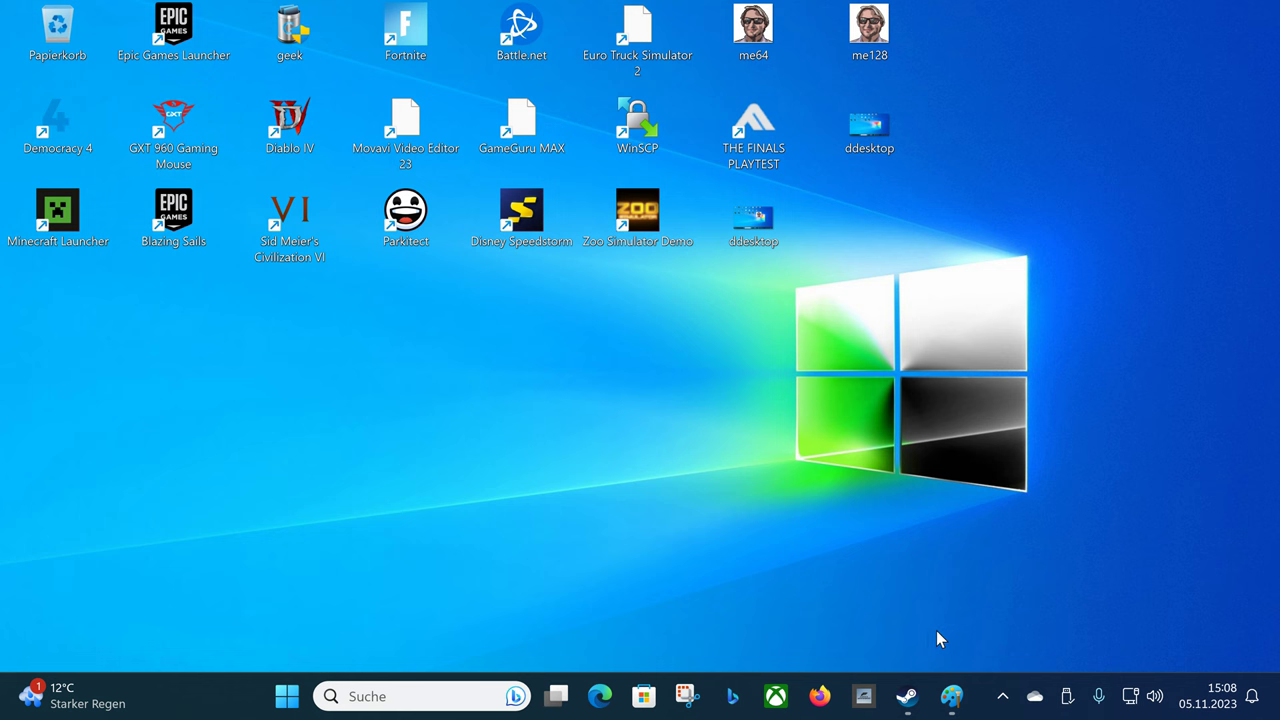
Switch back to Paint, try to move the placed portrait again, and undo the last changes.
left_click(952, 700)
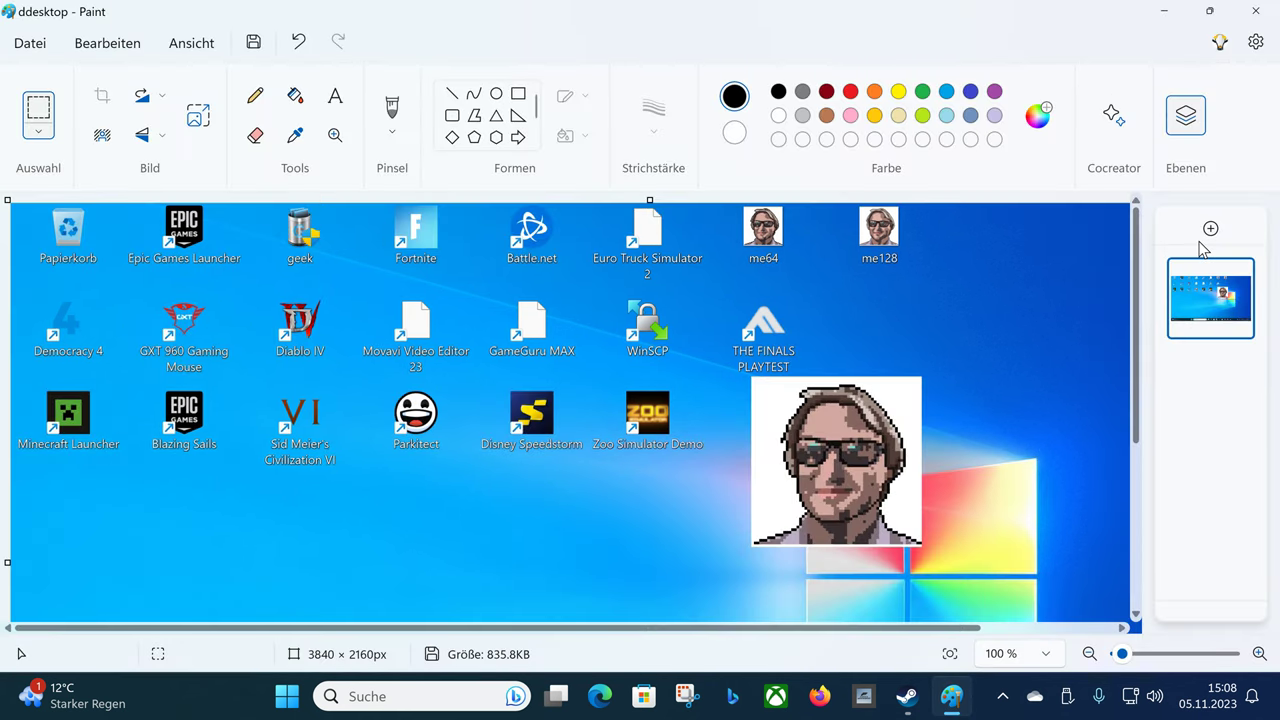
left_click_drag(884, 430, 885, 413)
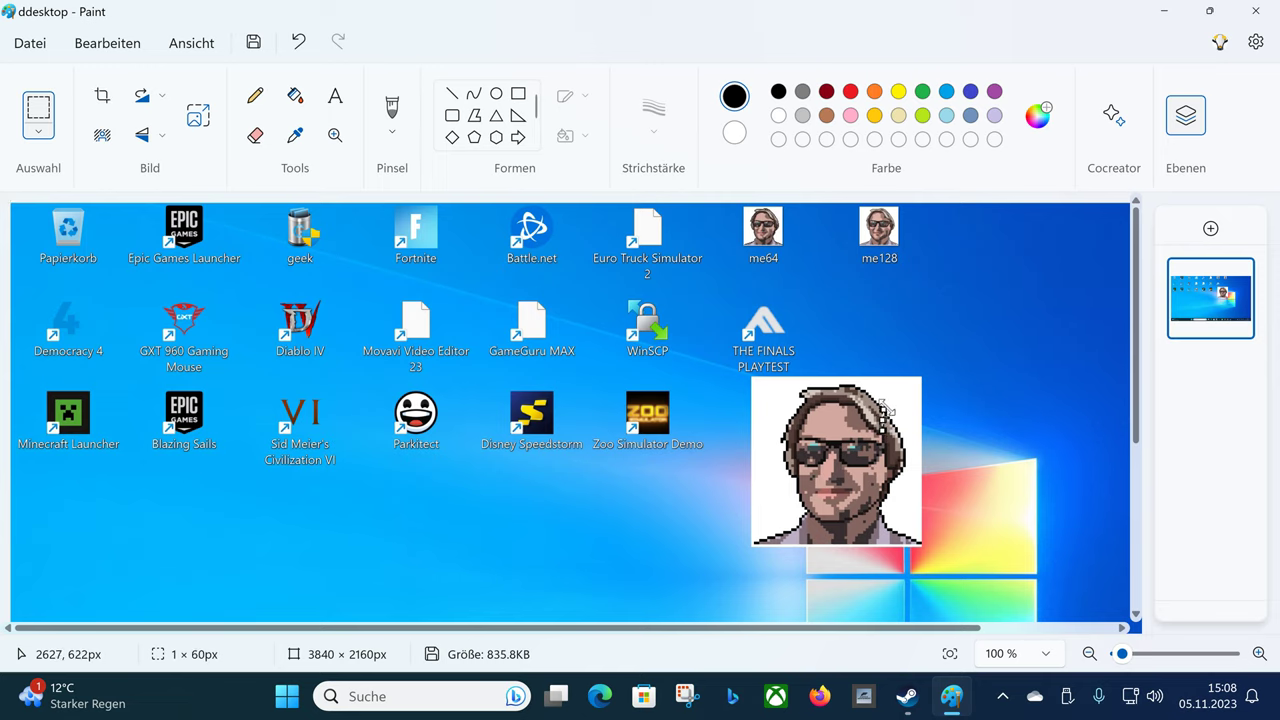
left_click(299, 42)
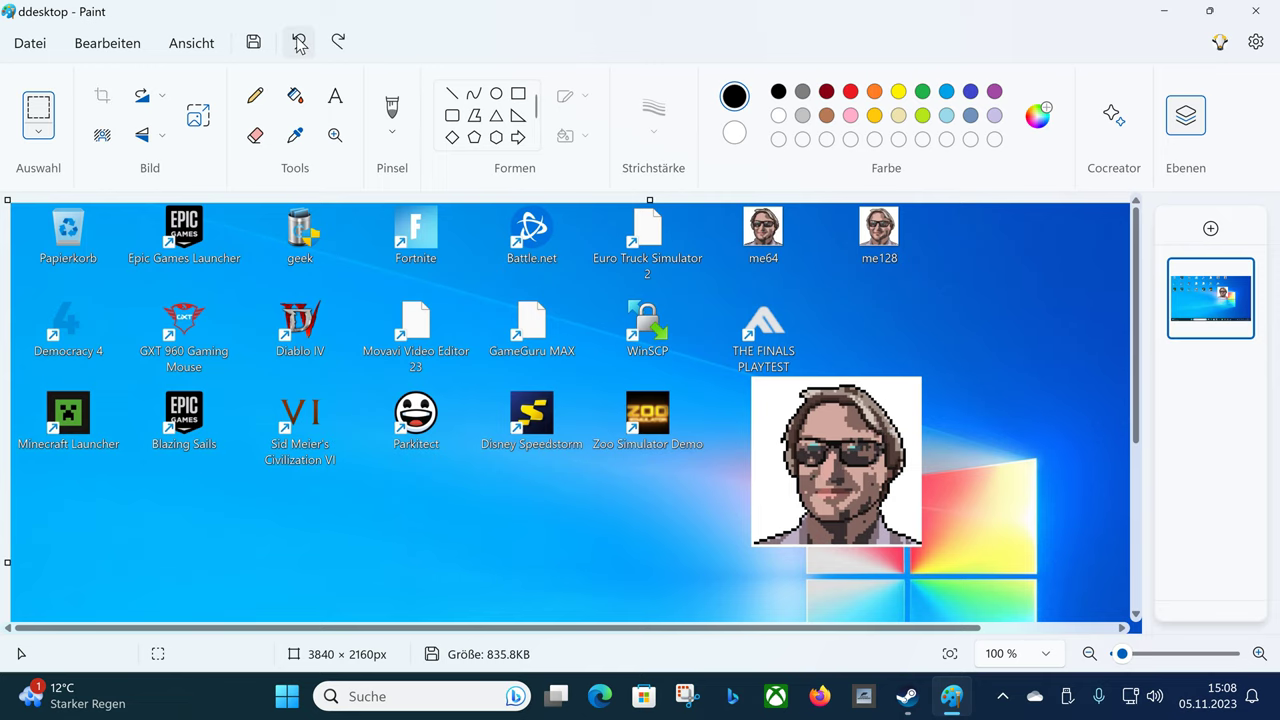
left_click(299, 42)
Copy the me64 image file from the desktop and switch back to Paint.
key("super+d")
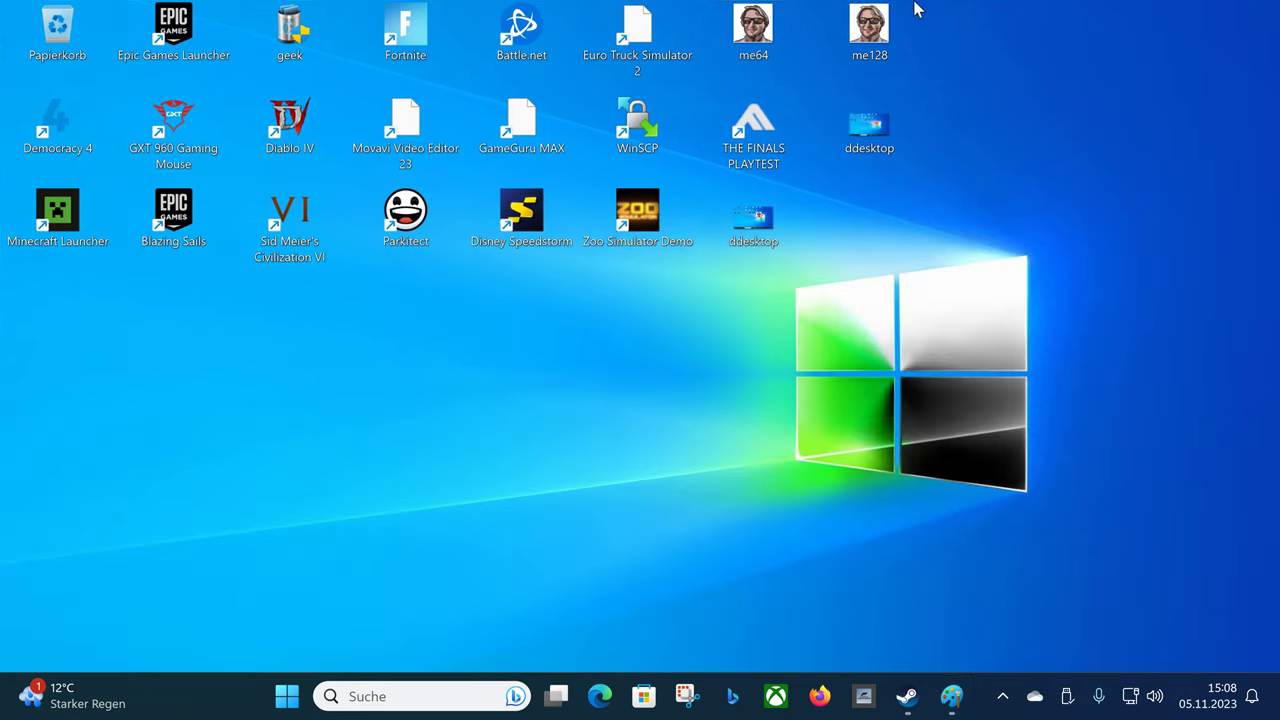
right_click(754, 30)
key("Escape")
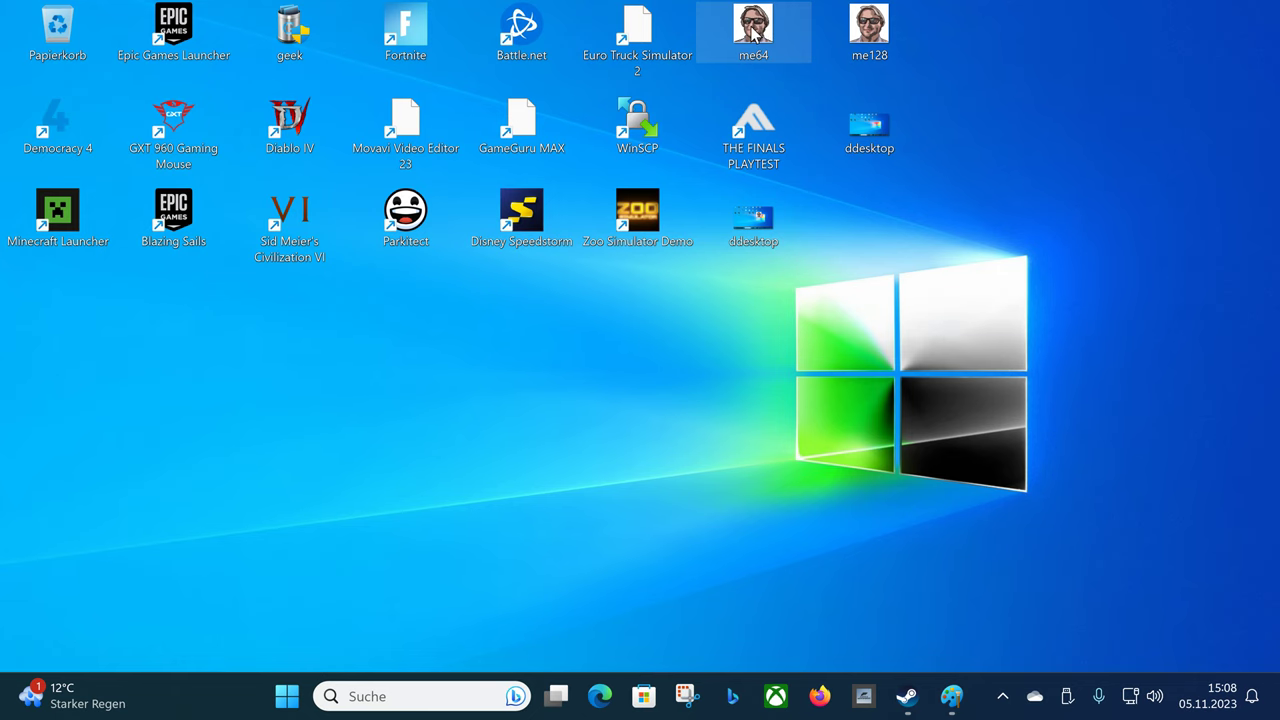
right_click(754, 32)
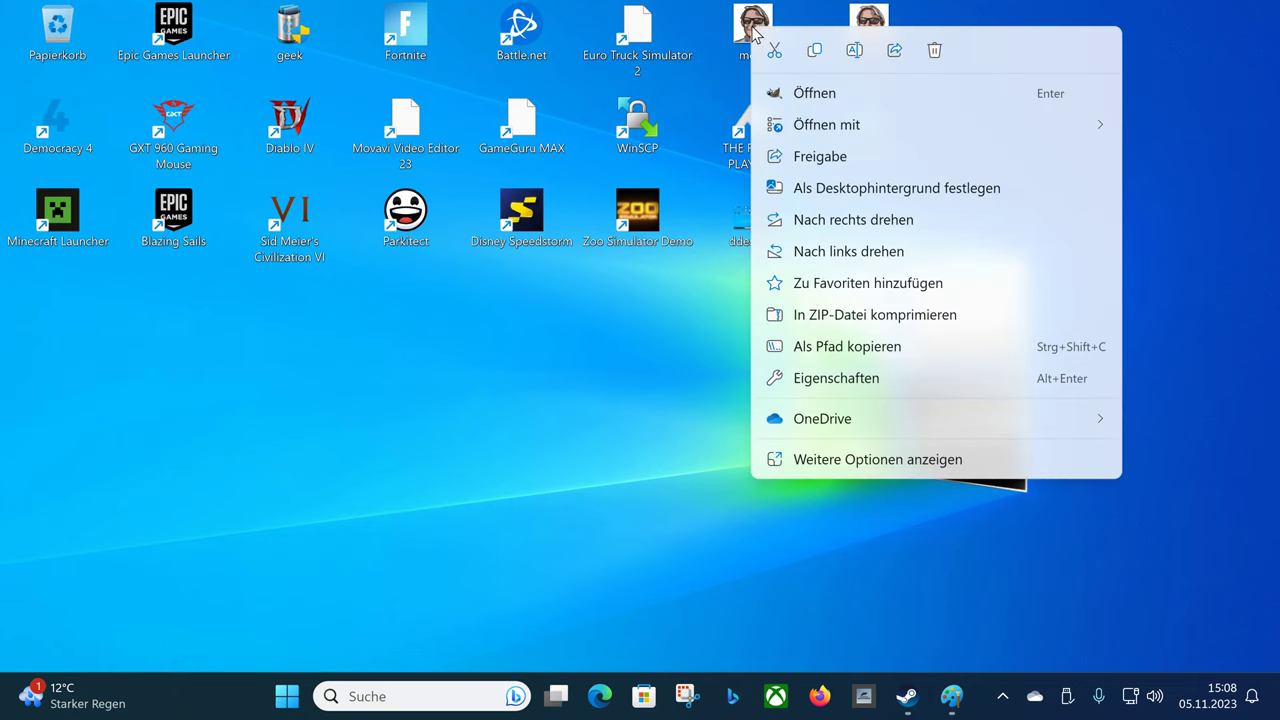
left_click(814, 52)
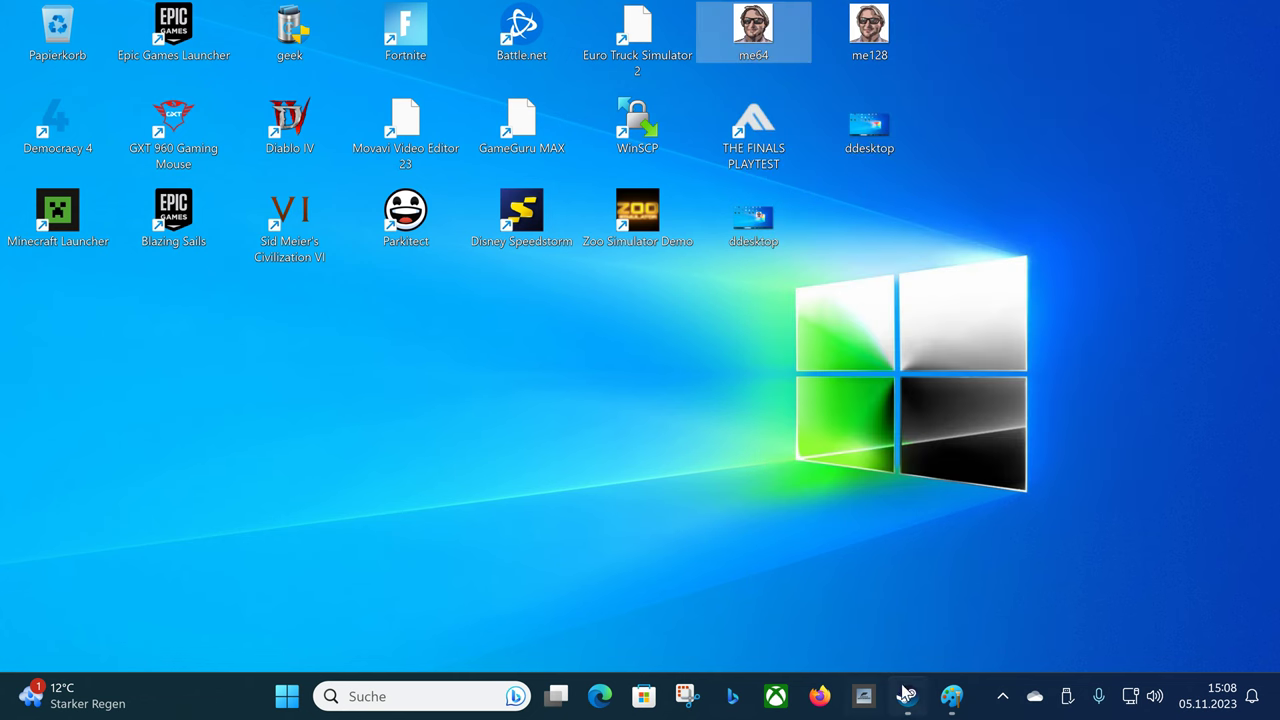
left_click(940, 700)
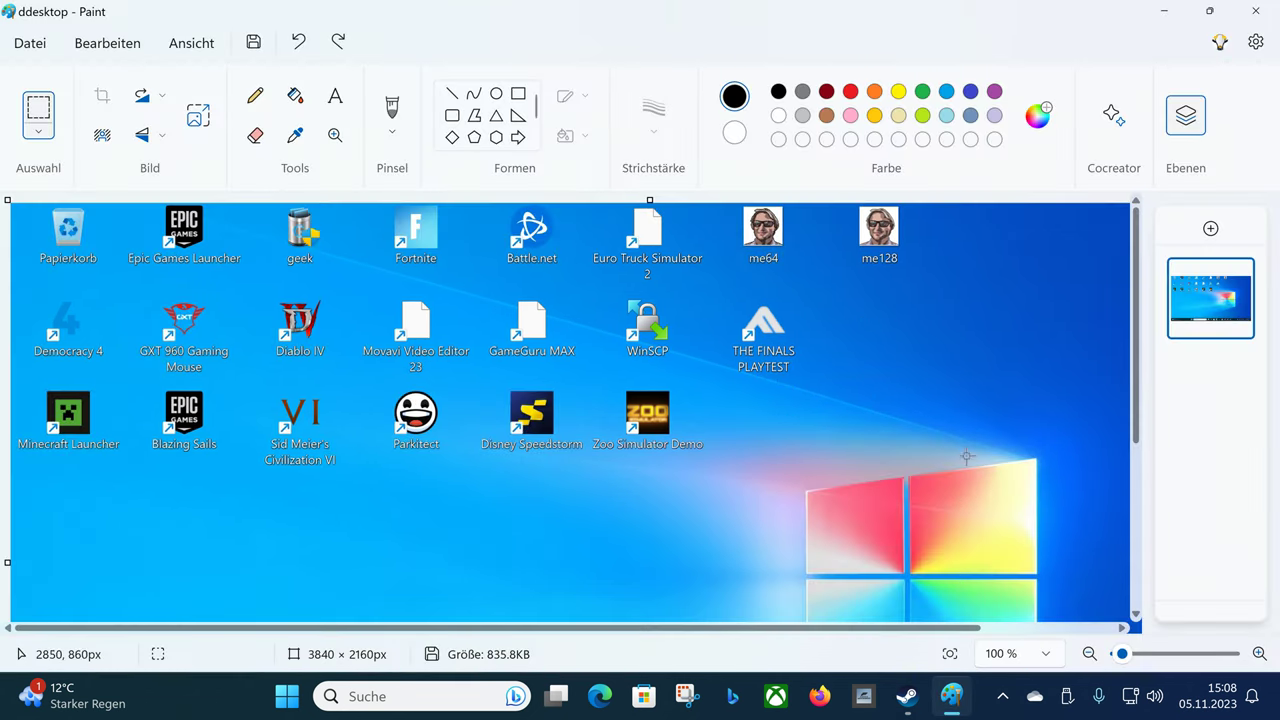
Add a new empty layer above the desktop picture and select it.
left_click(1211, 230)
right_click(1205, 299)
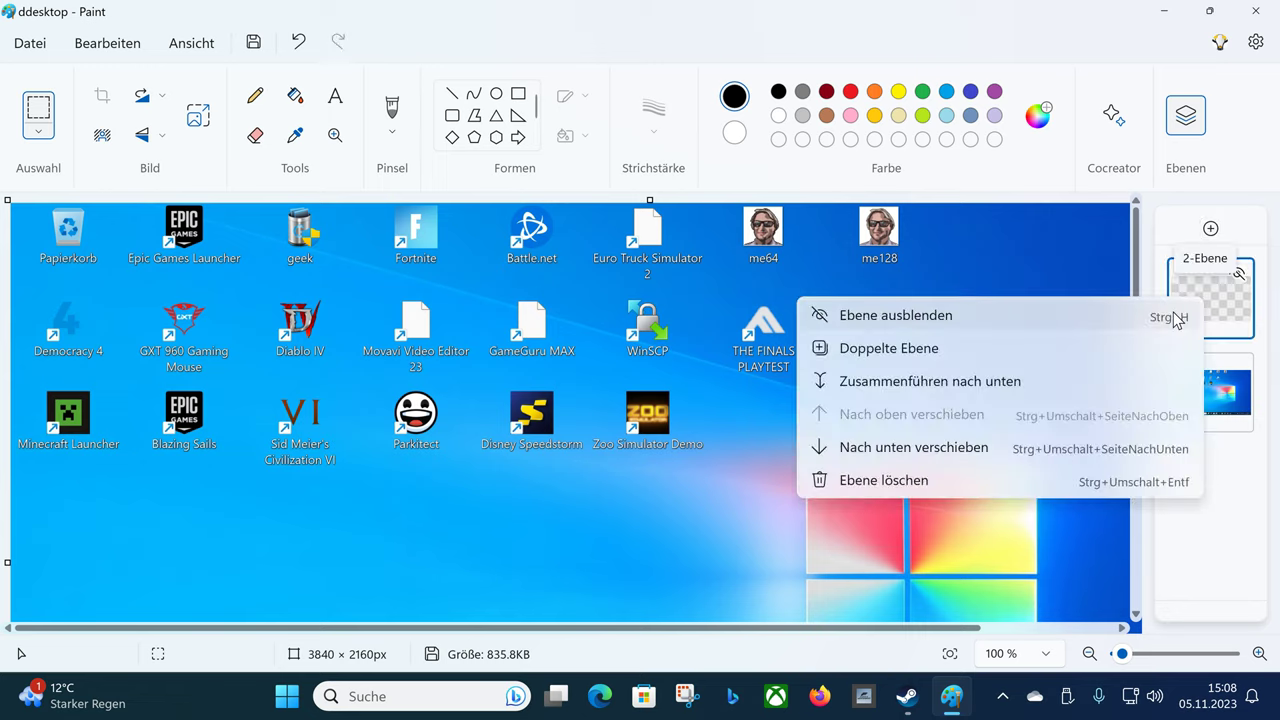
left_click(1224, 298)
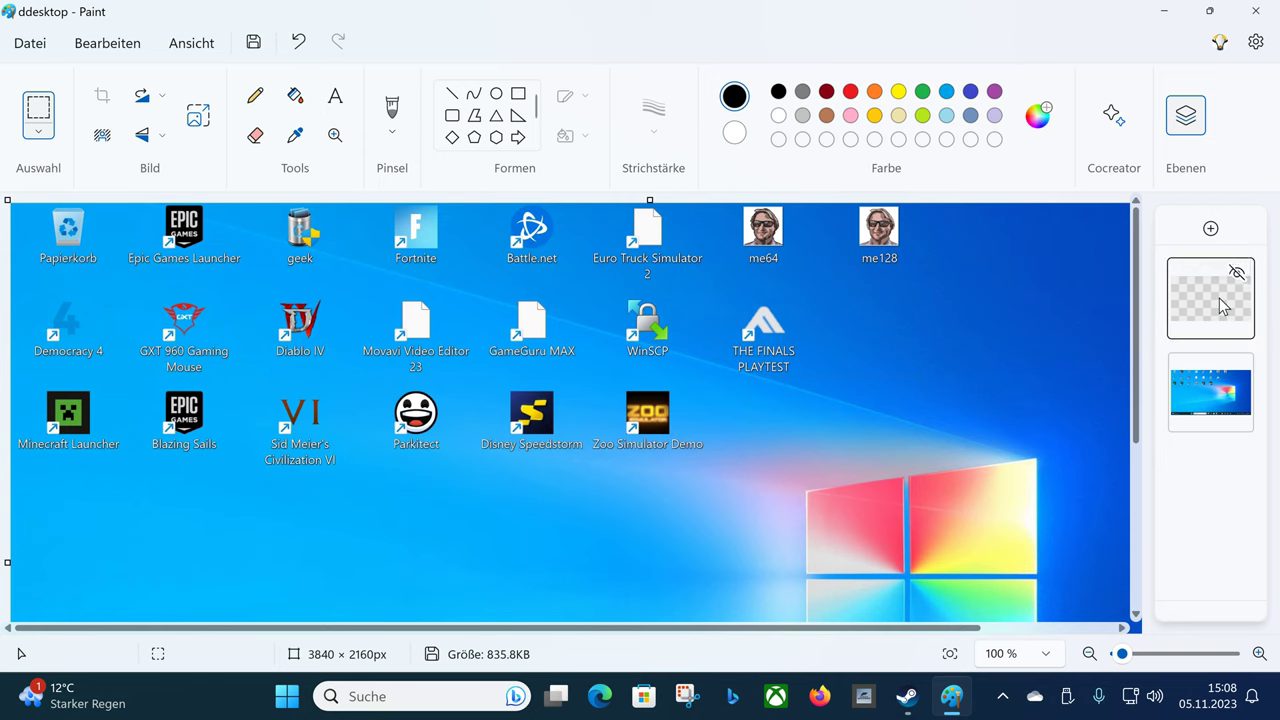
Open me64 from the desktop in the photo viewer and capture the whole portrait with Snipping Tool.
left_click(1163, 11)
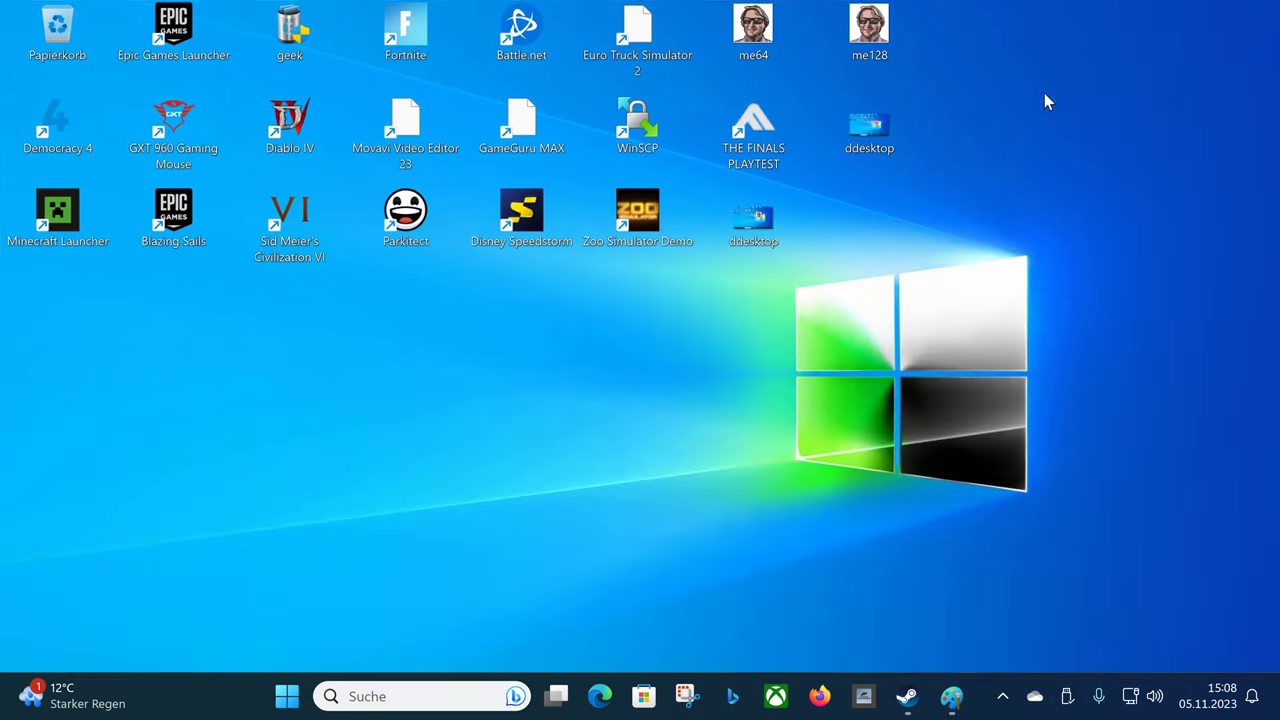
right_click(752, 25)
left_click(860, 177)
left_click(951, 696)
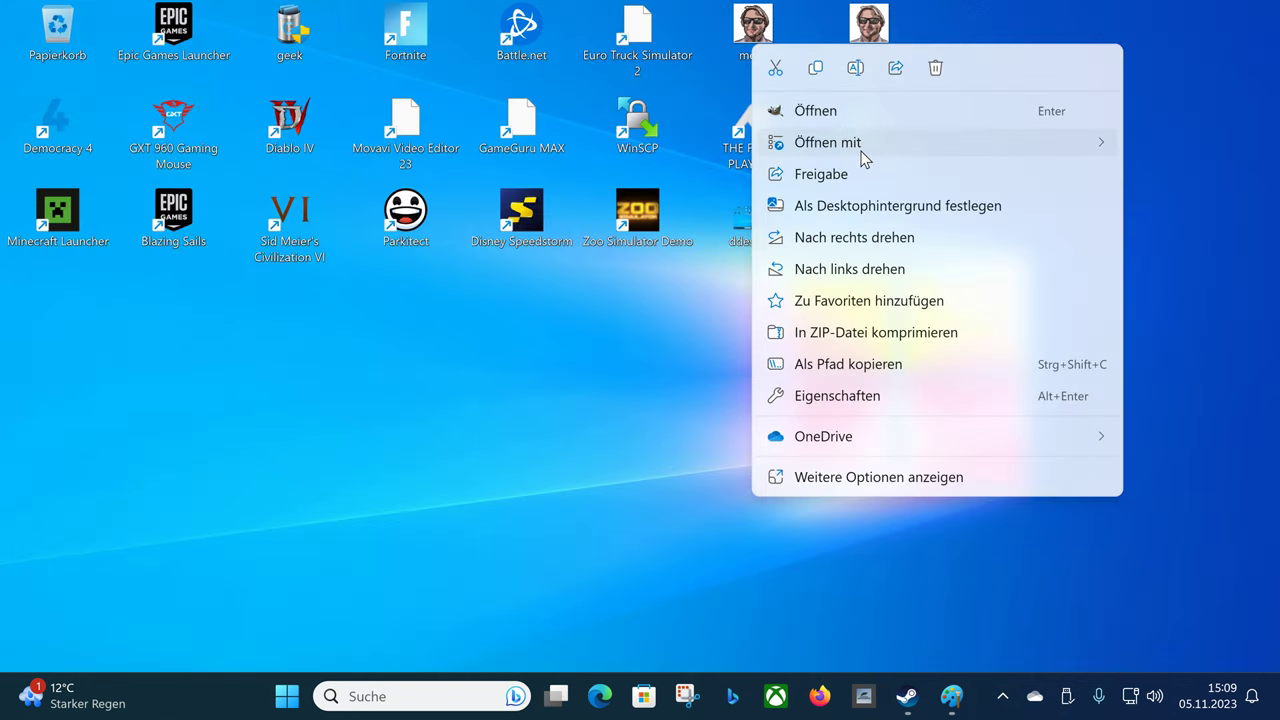
mouse_move(861, 149)
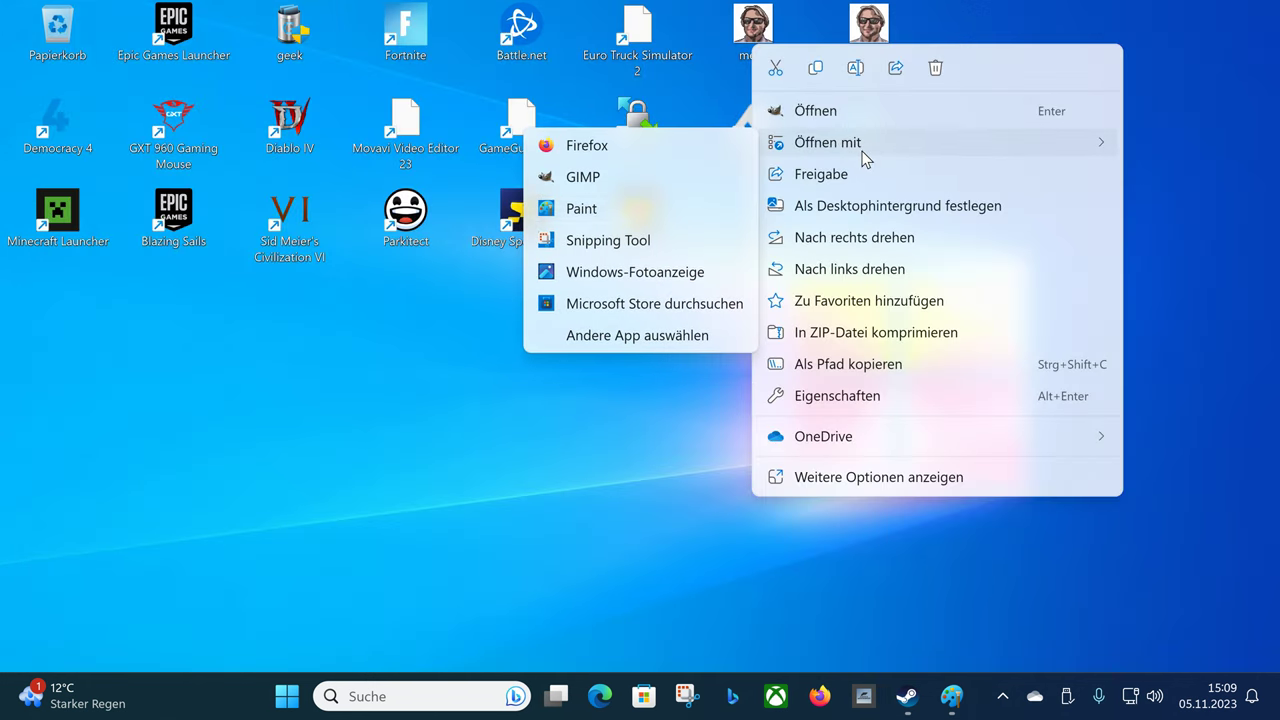
left_click(600, 250)
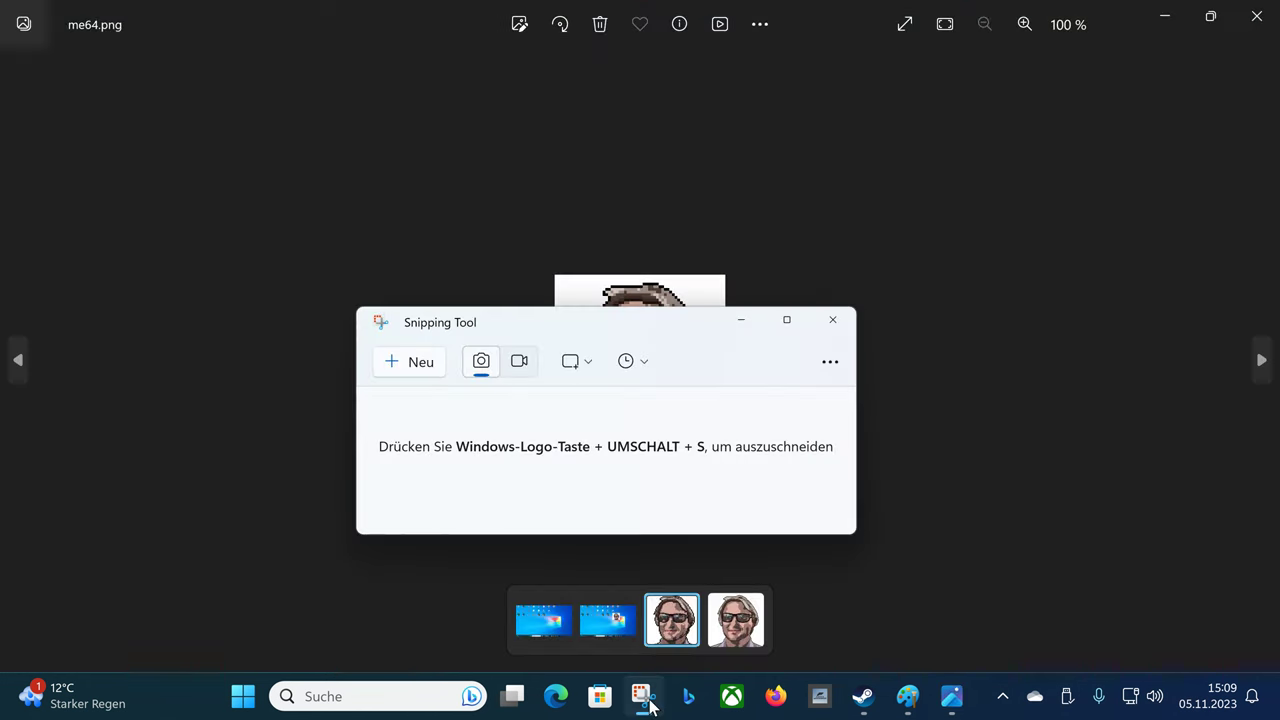
left_click(420, 362)
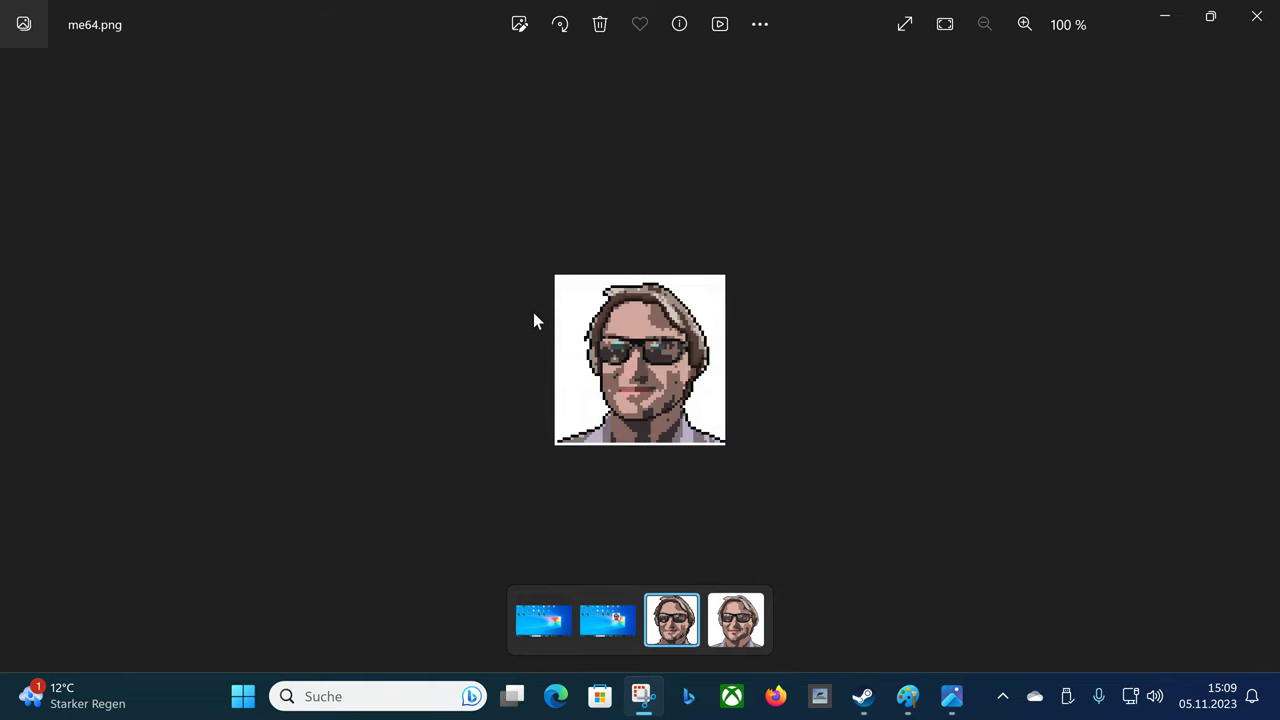
left_click_drag(555, 274, 725, 444)
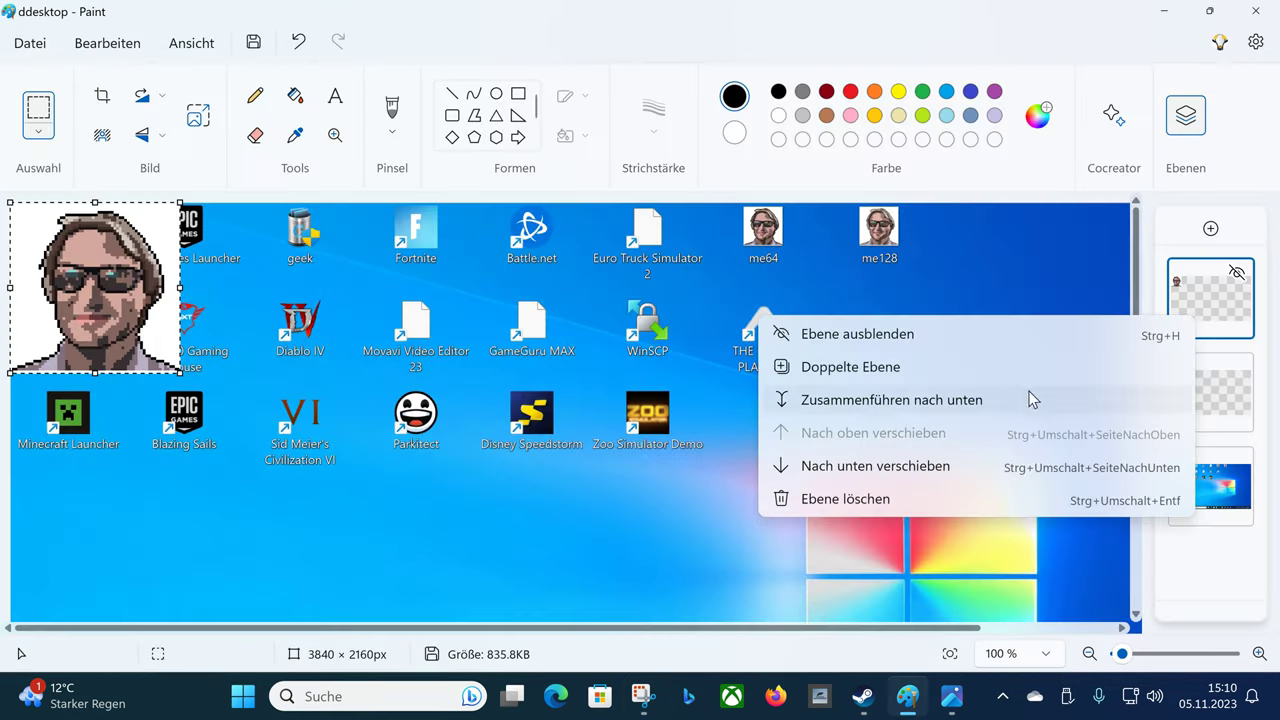
Merge the empty middle layer down into the desktop picture layer.
left_click(1197, 300)
left_click(1213, 376)
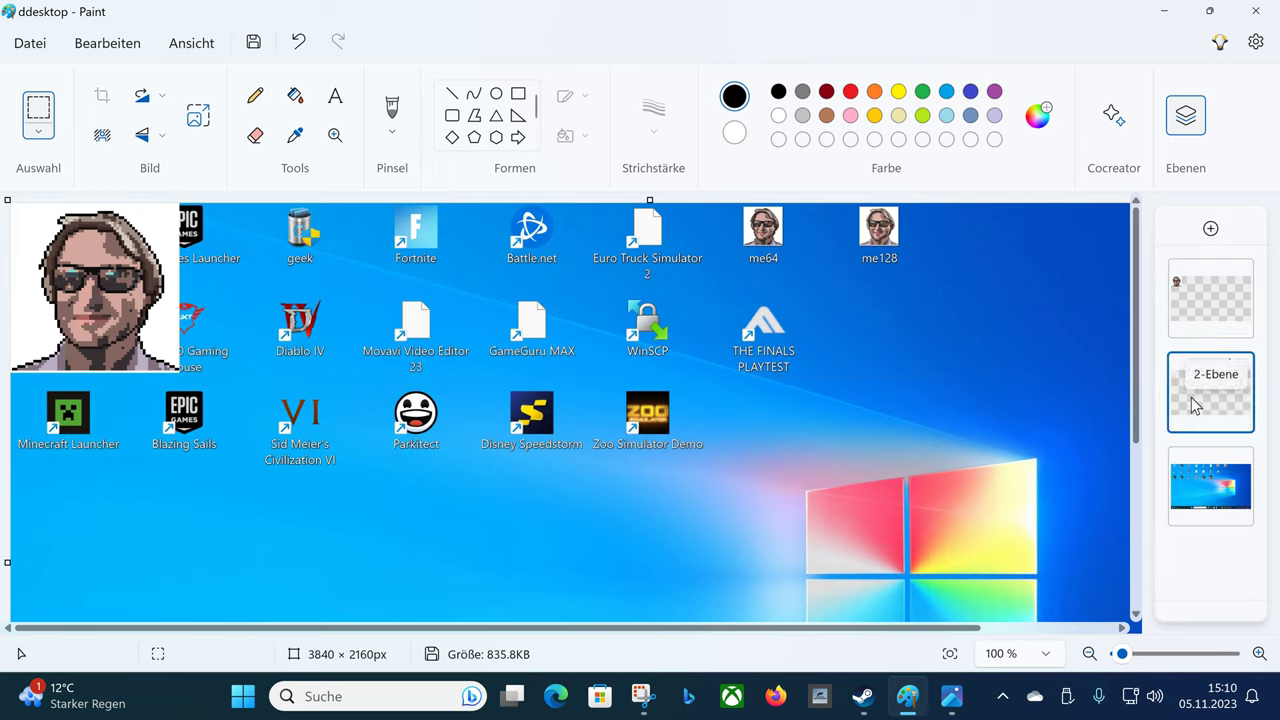
right_click(1232, 370)
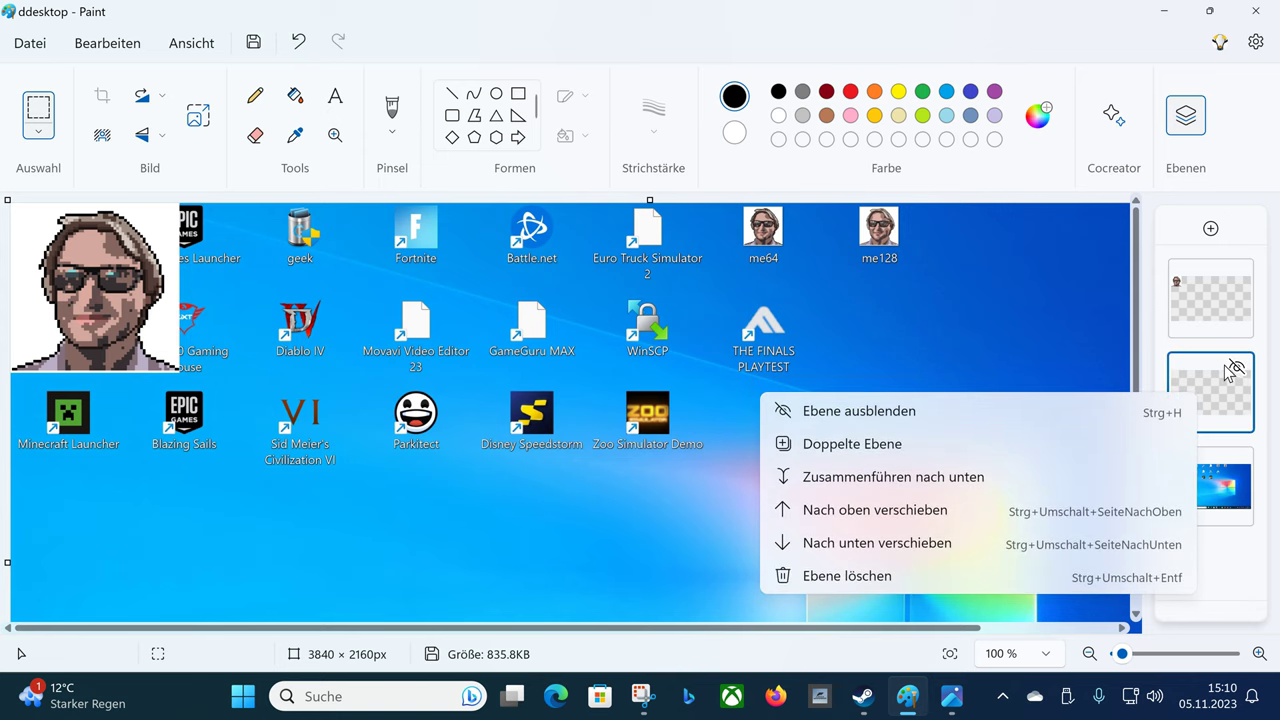
left_click(1071, 474)
Try to move the desktop picture layer above the portrait layer and undo the change.
left_click(1208, 322)
right_click(1208, 322)
key("ctrl+z")
left_click_drag(1197, 362, 1200, 266)
key("ctrl+z")
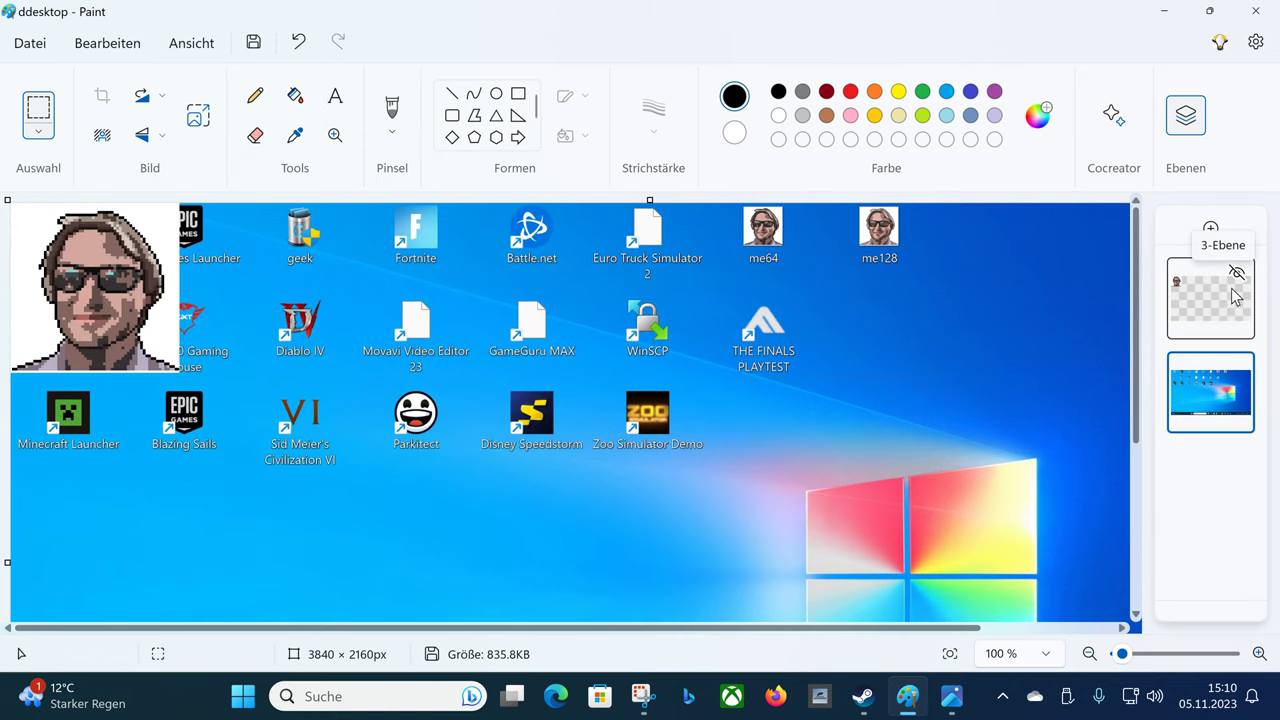
Select the portrait layer and resize the picture to 150 percent with the proportions locked.
left_click(198, 115)
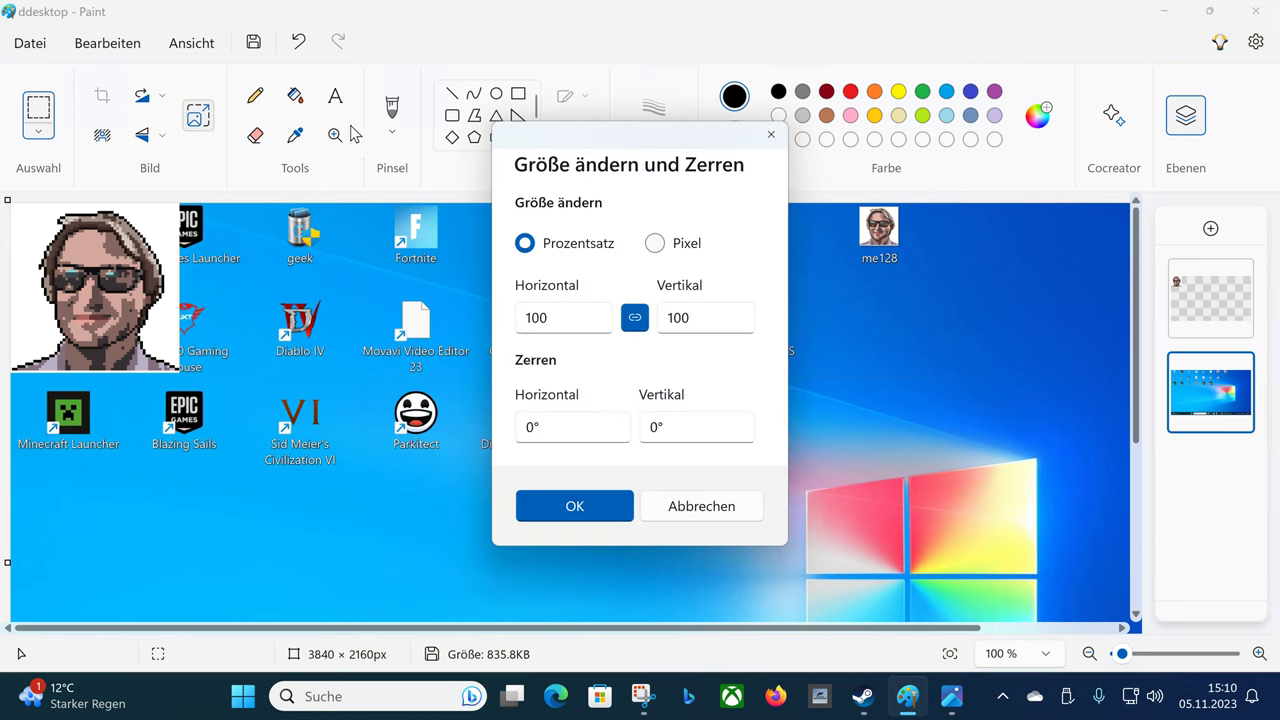
key("Escape")
left_click(1229, 322)
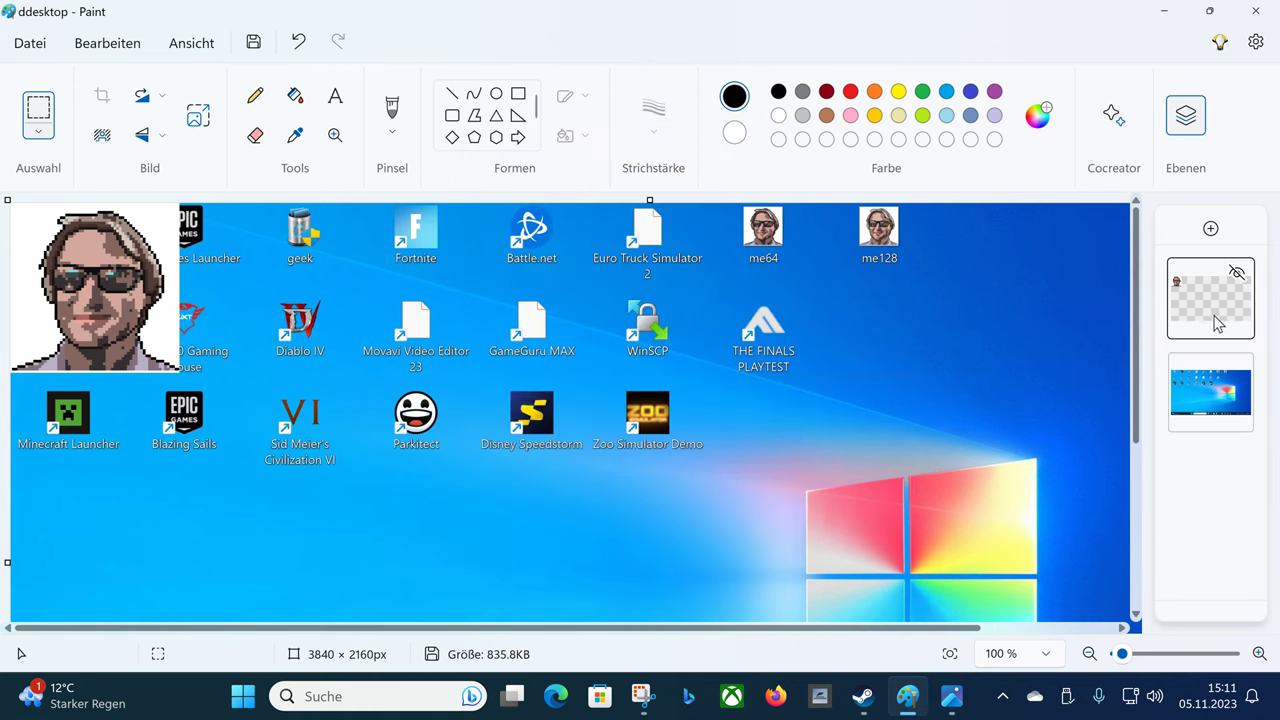
left_click(203, 128)
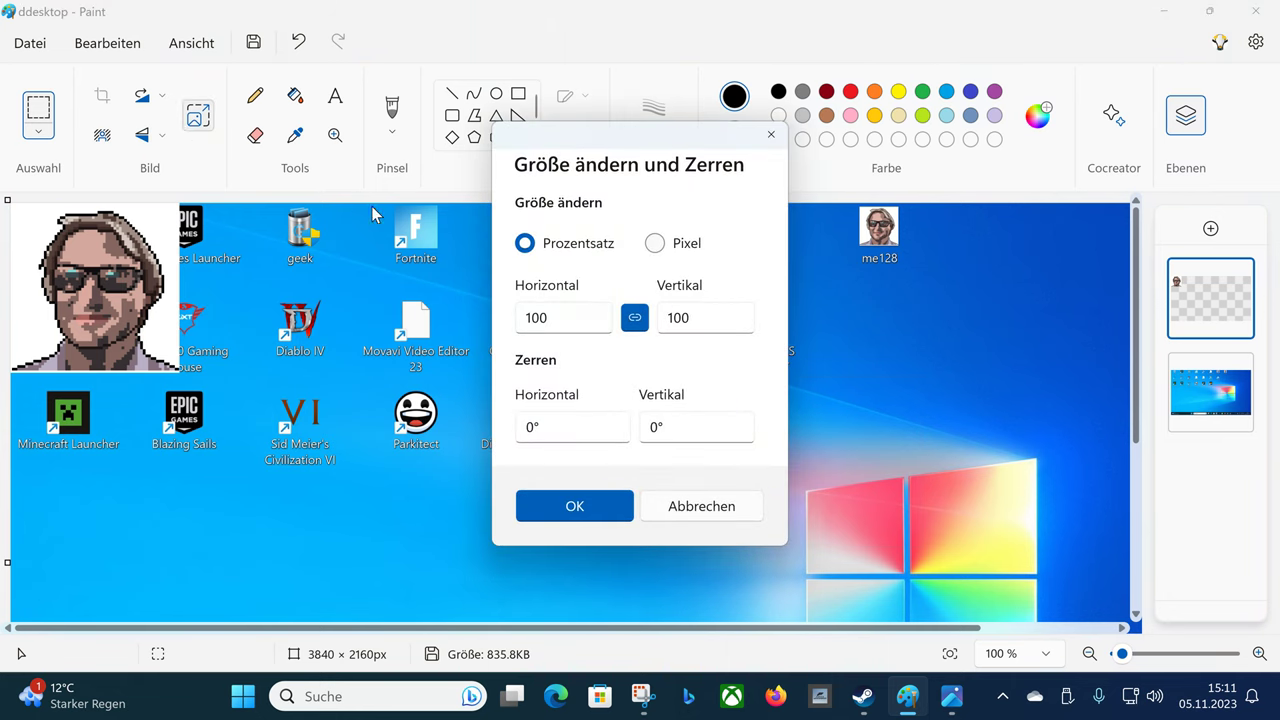
double_click(598, 313)
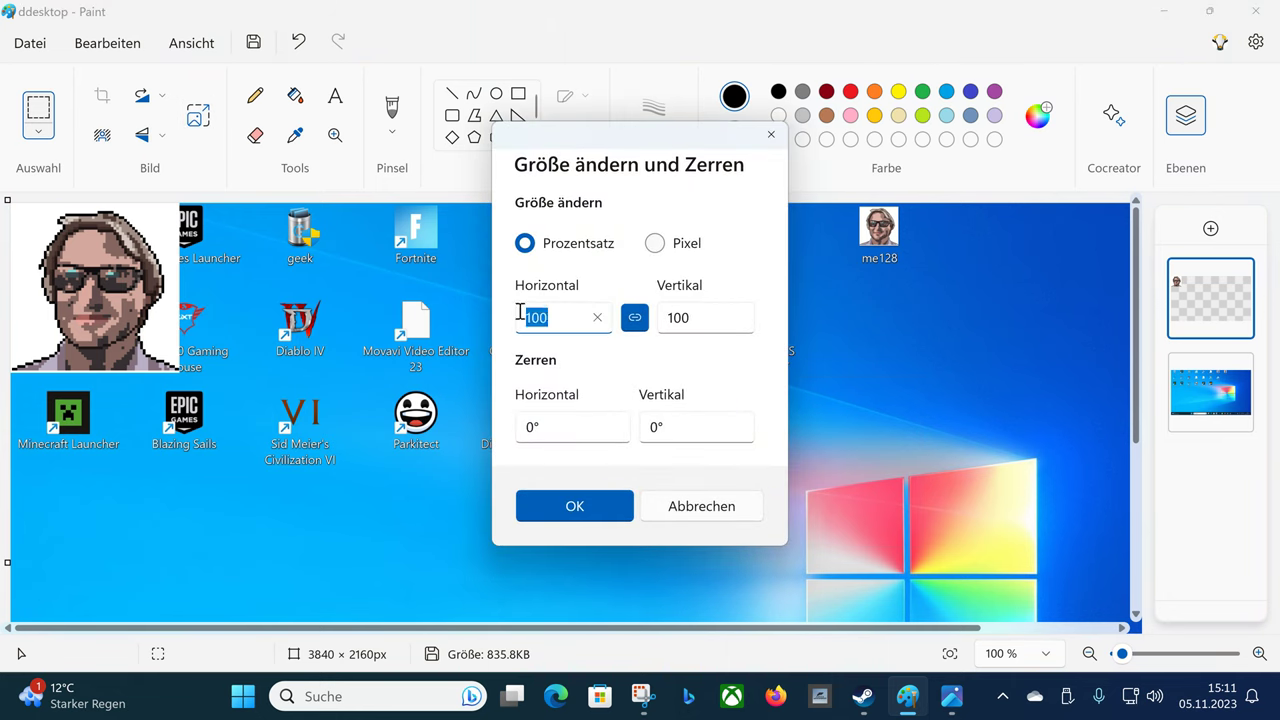
left_click(571, 313)
key("BackSpace")
key("BackSpace")
type("50")
left_click(551, 517)
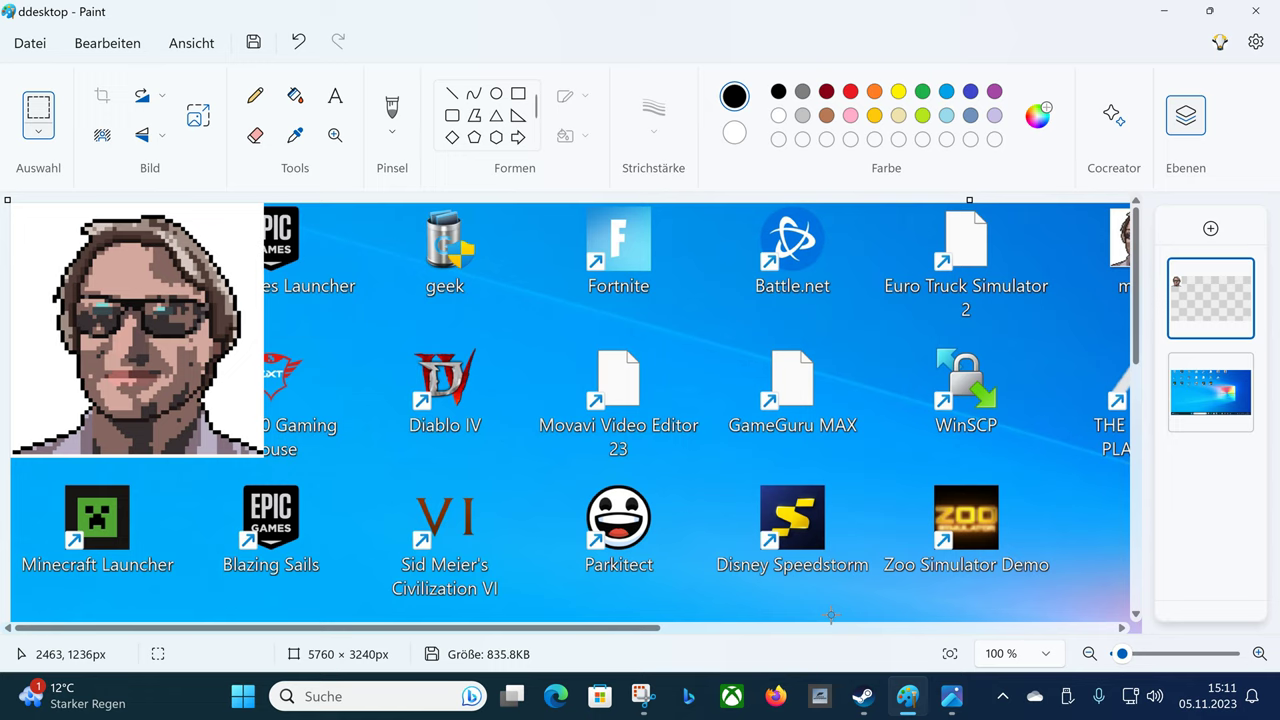
Remove the white background around the portrait on the upper layer.
left_click(101, 138)
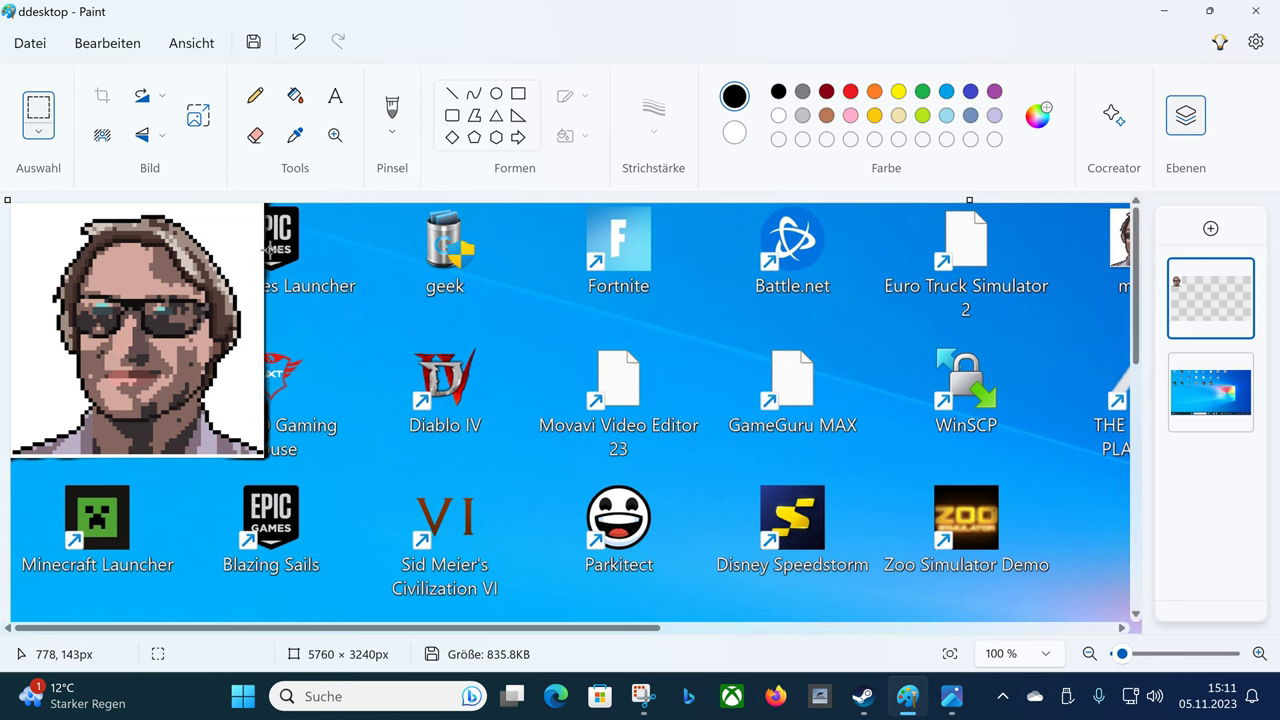
left_click(101, 135)
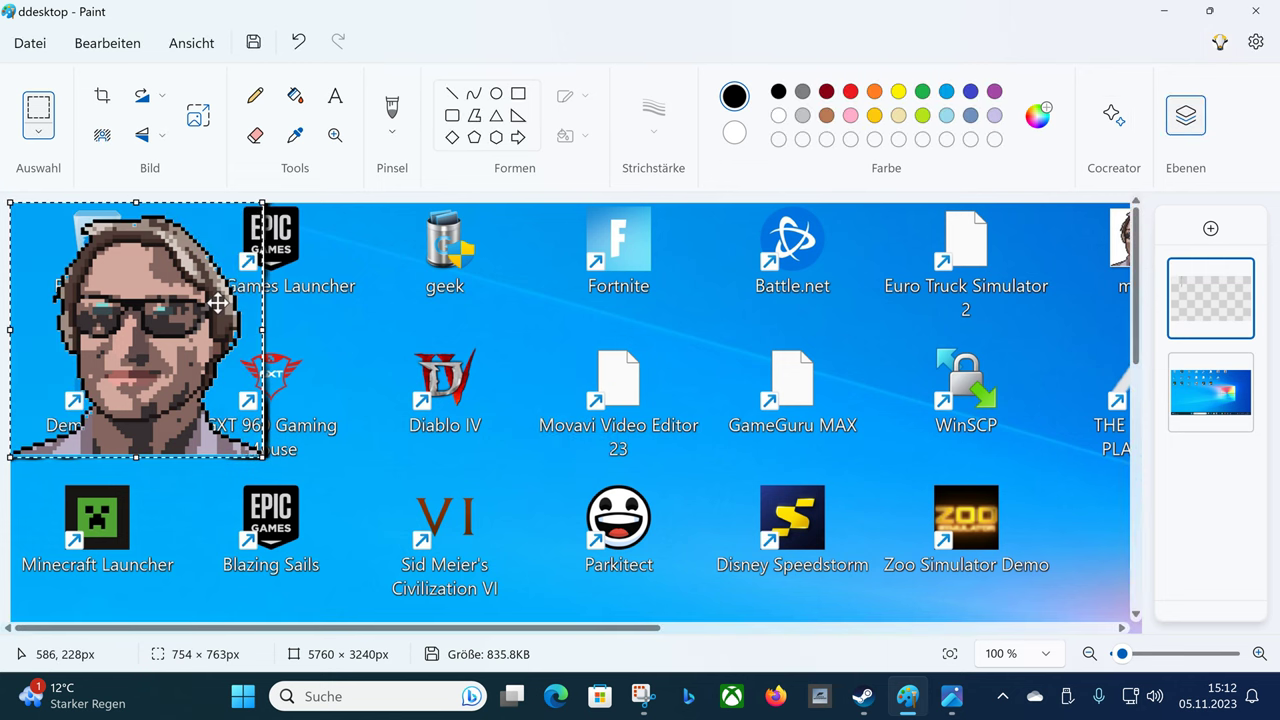